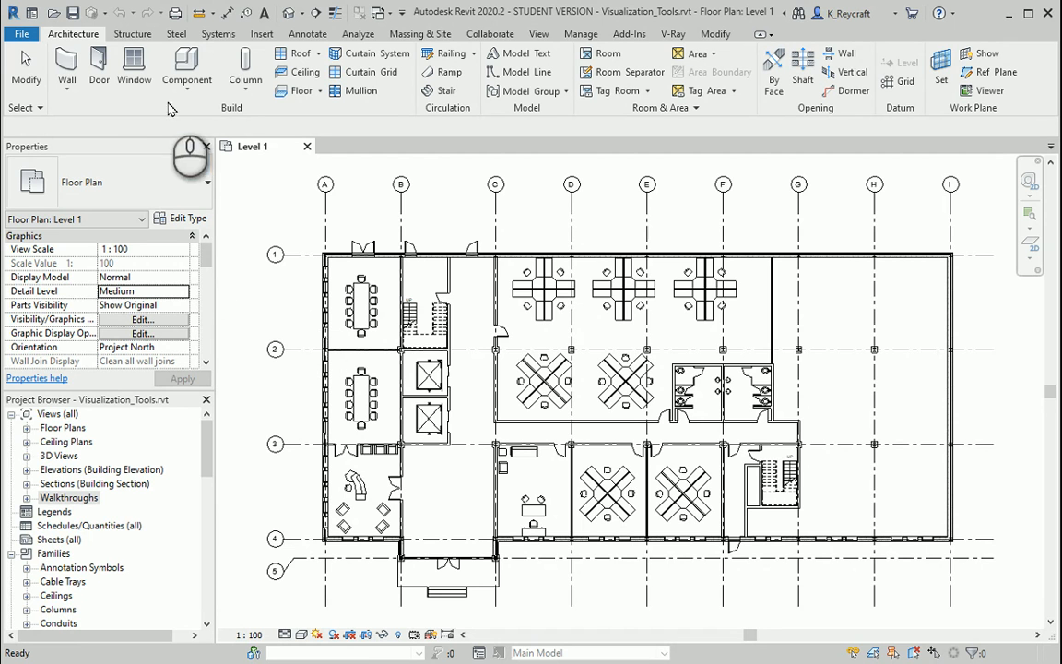
- Start a new walkthrough from Level 1 with Perspective turned on and a camera offset of 1750
click(303, 14)
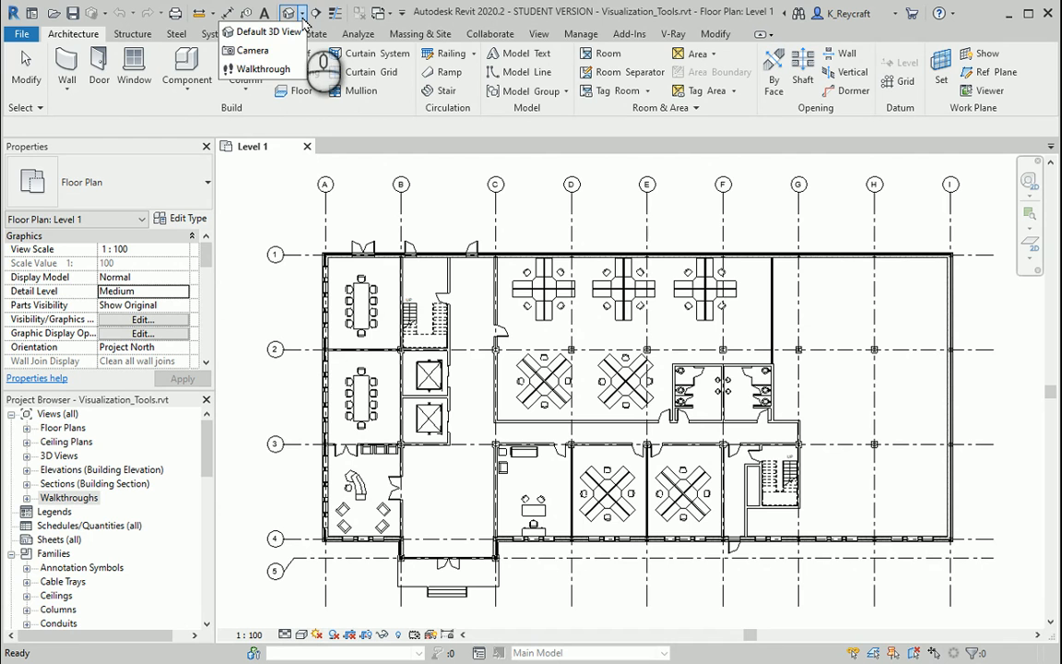
click(267, 69)
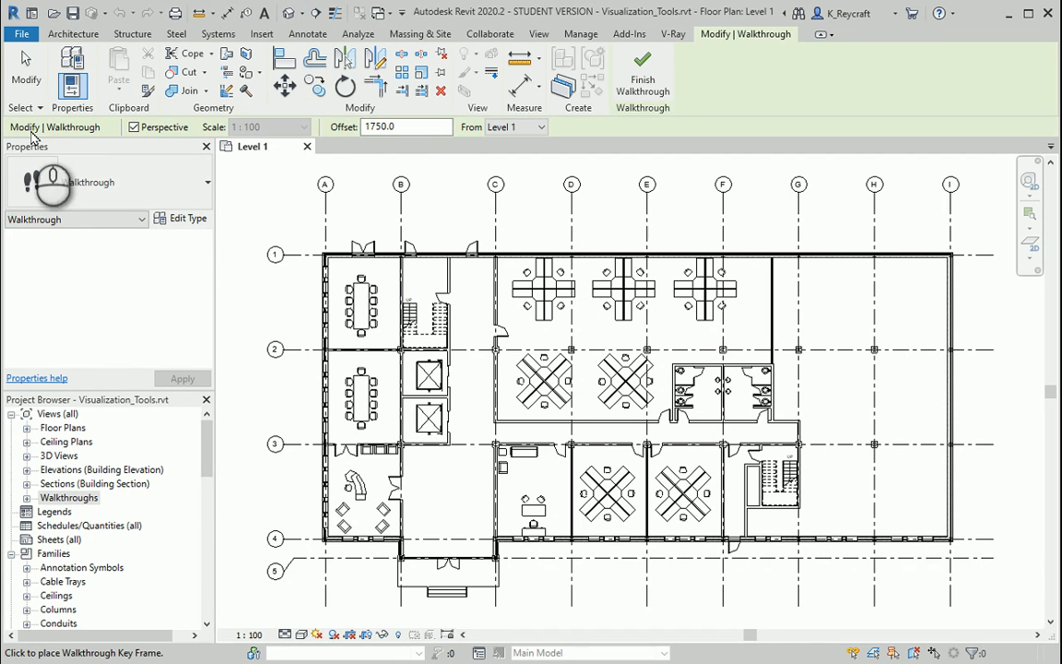
click(132, 134)
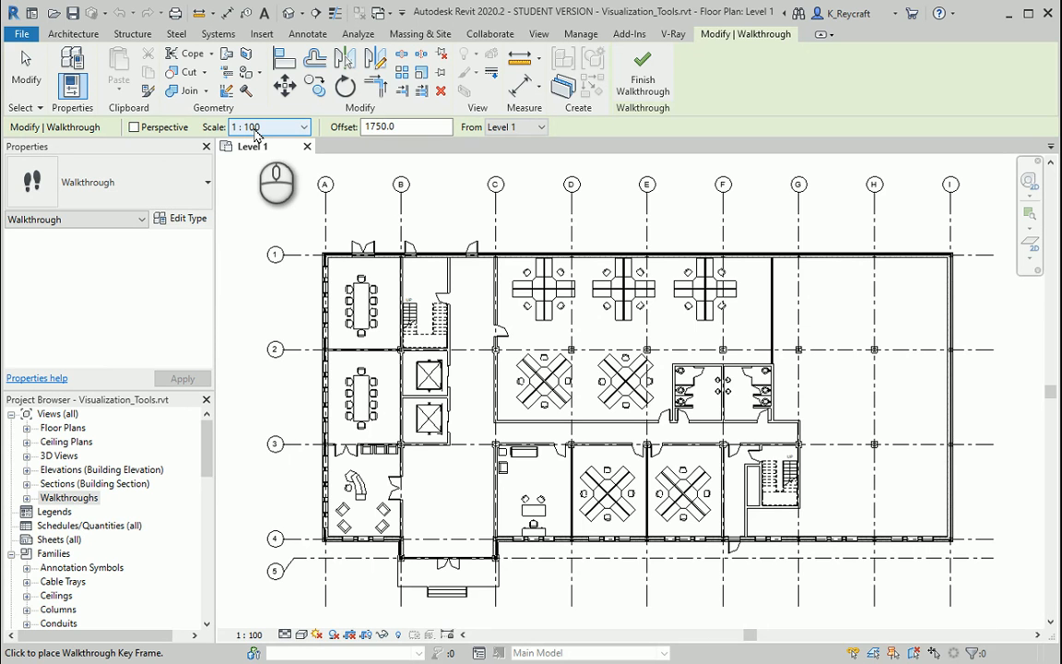
click(134, 127)
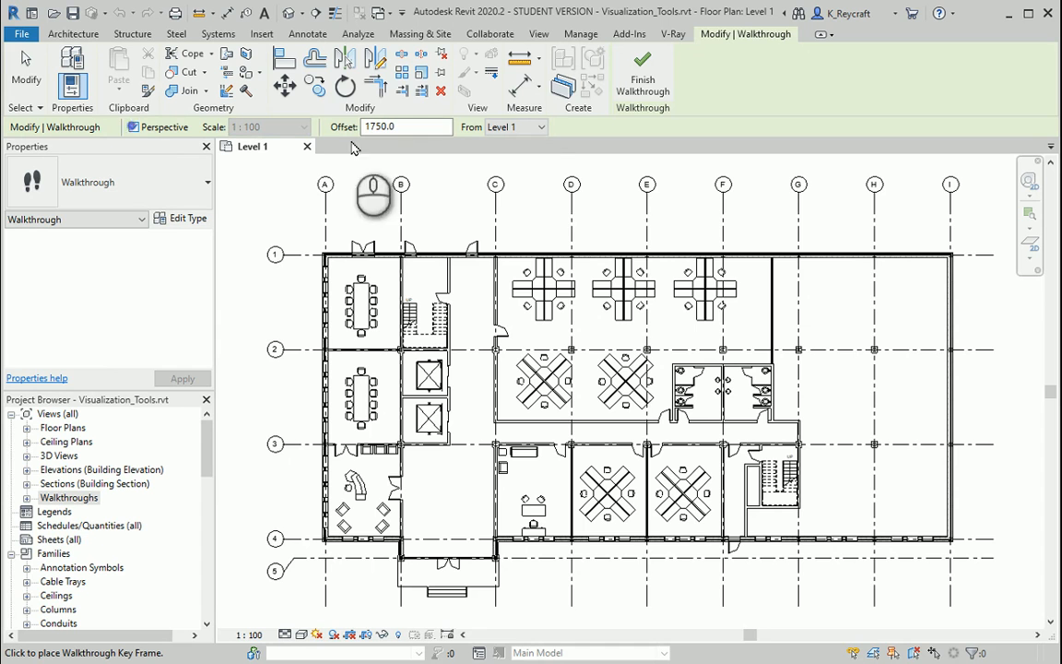
click(437, 126)
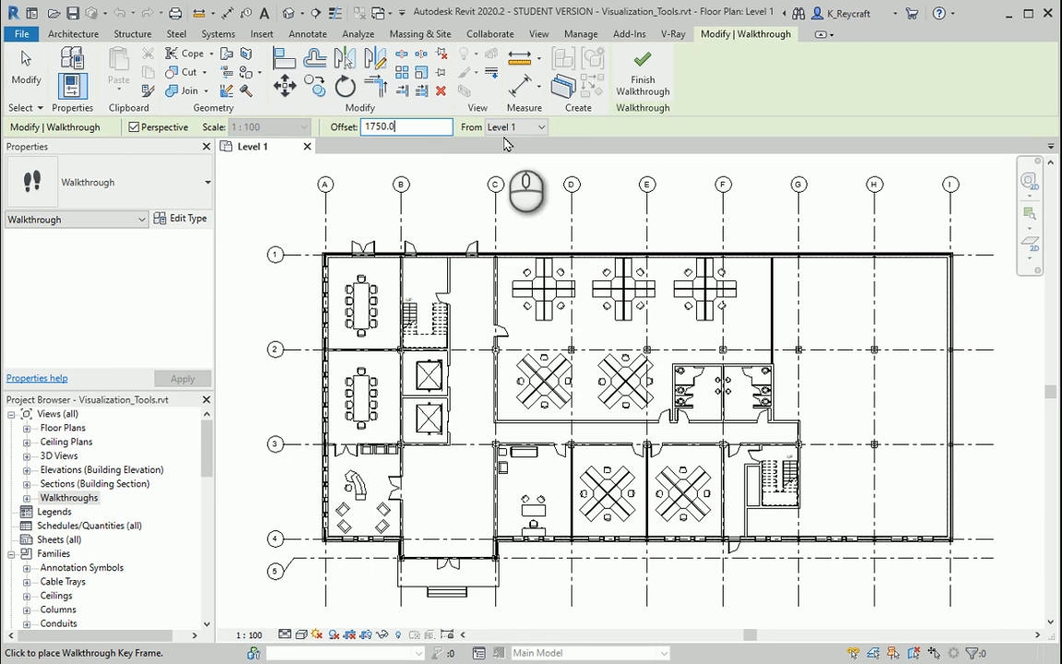
- Place walkthrough key frames from outside the front entrance steps through the lobby to the corridor near the open office door at grid 2
click(447, 608)
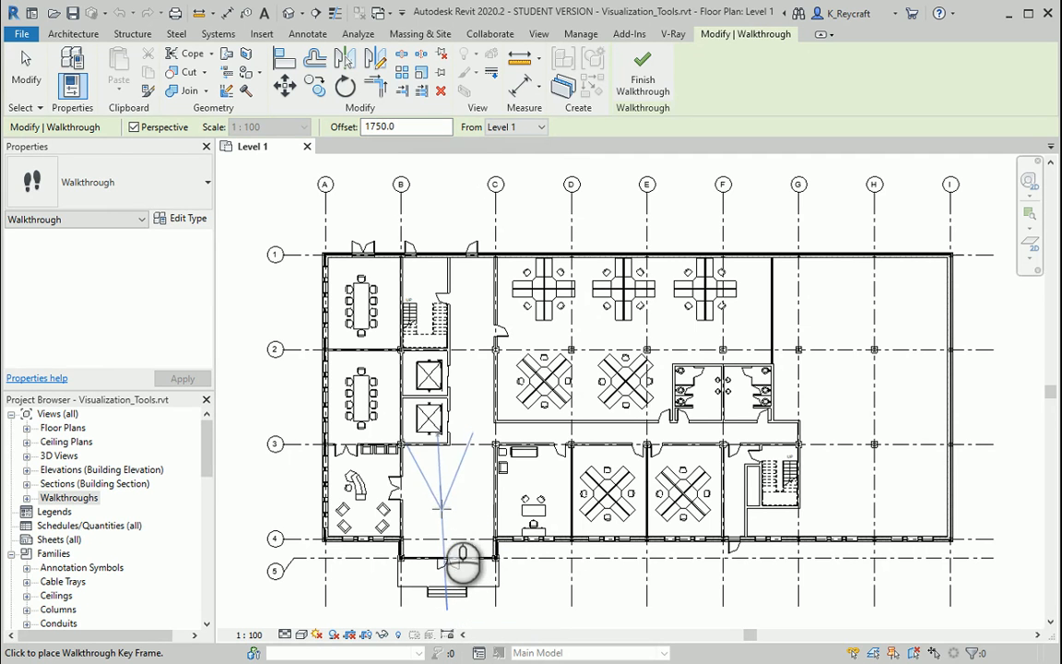
click(442, 507)
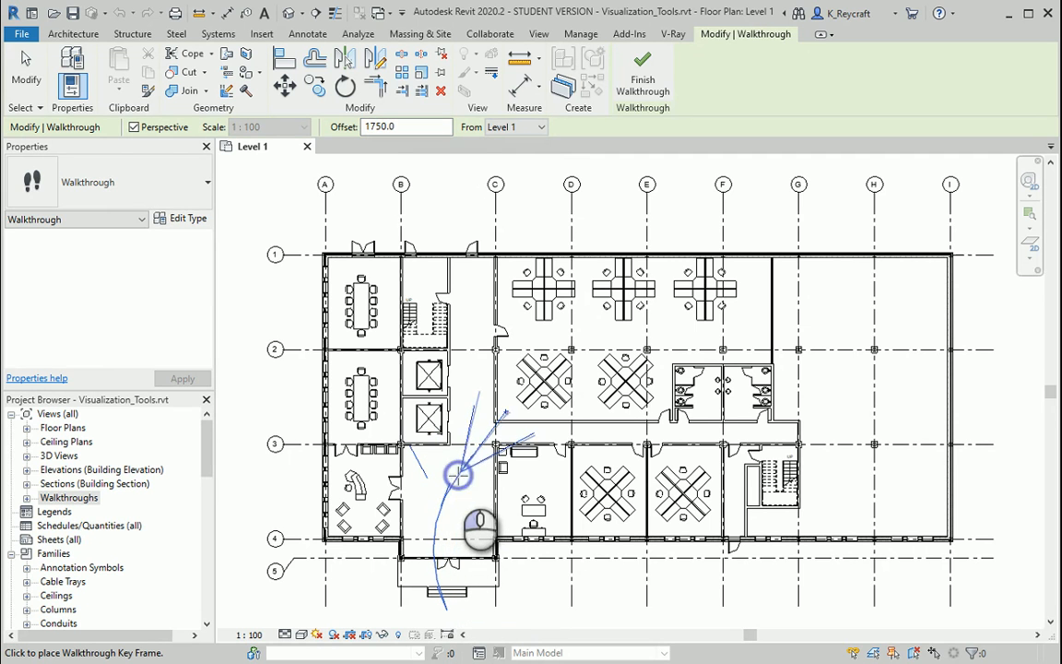
click(469, 427)
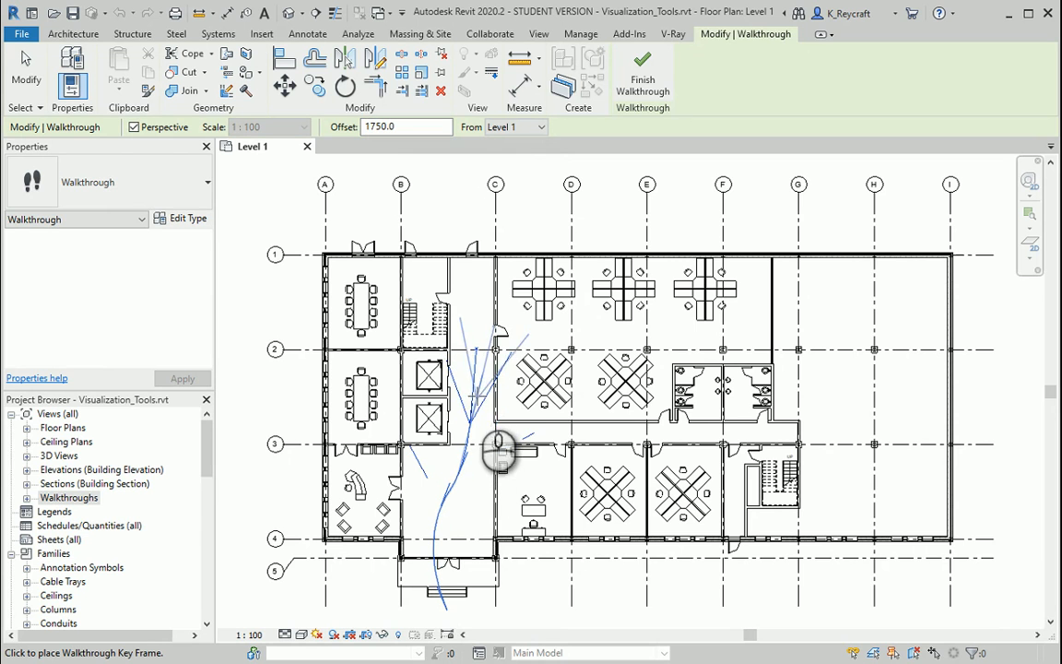
click(478, 342)
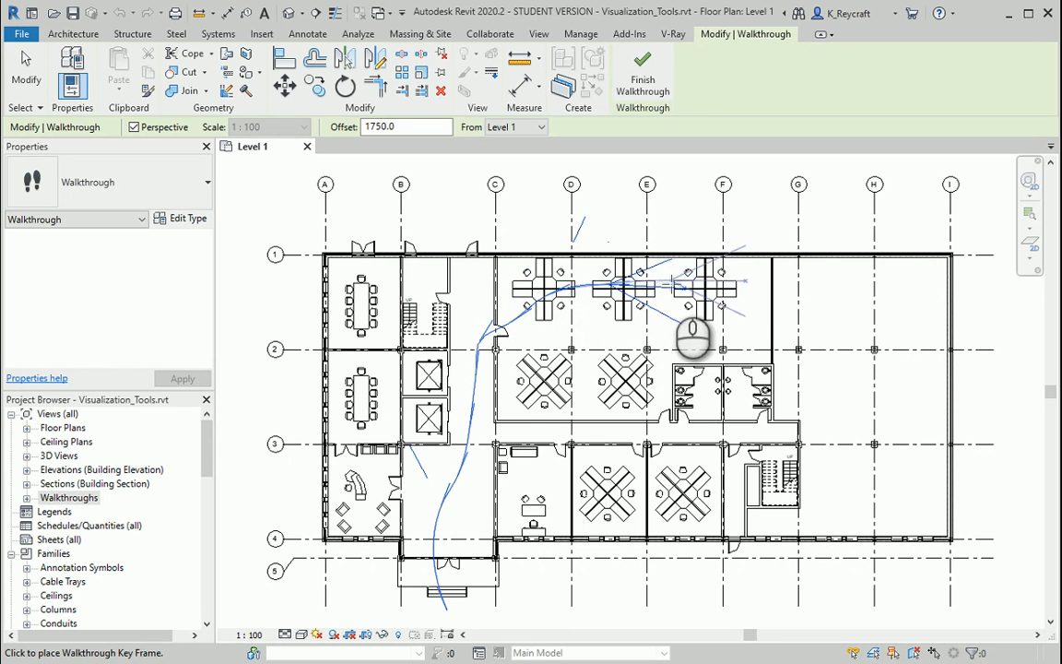
- Extend the walkthrough path around the open office past the workstation clusters and back out through its door at grid C
click(672, 284)
click(731, 294)
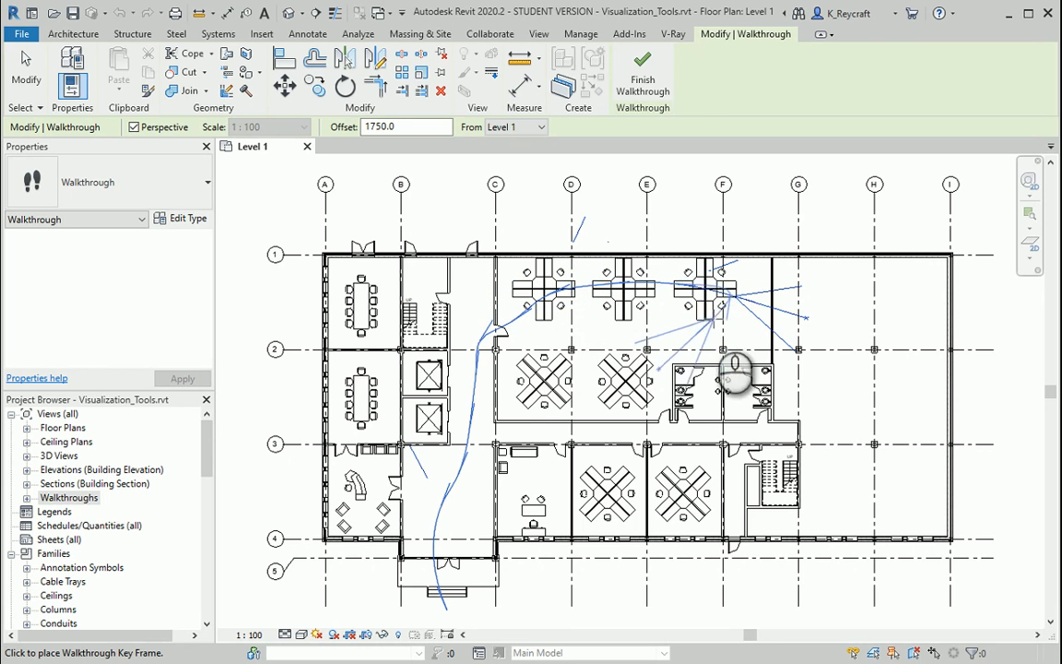
click(644, 360)
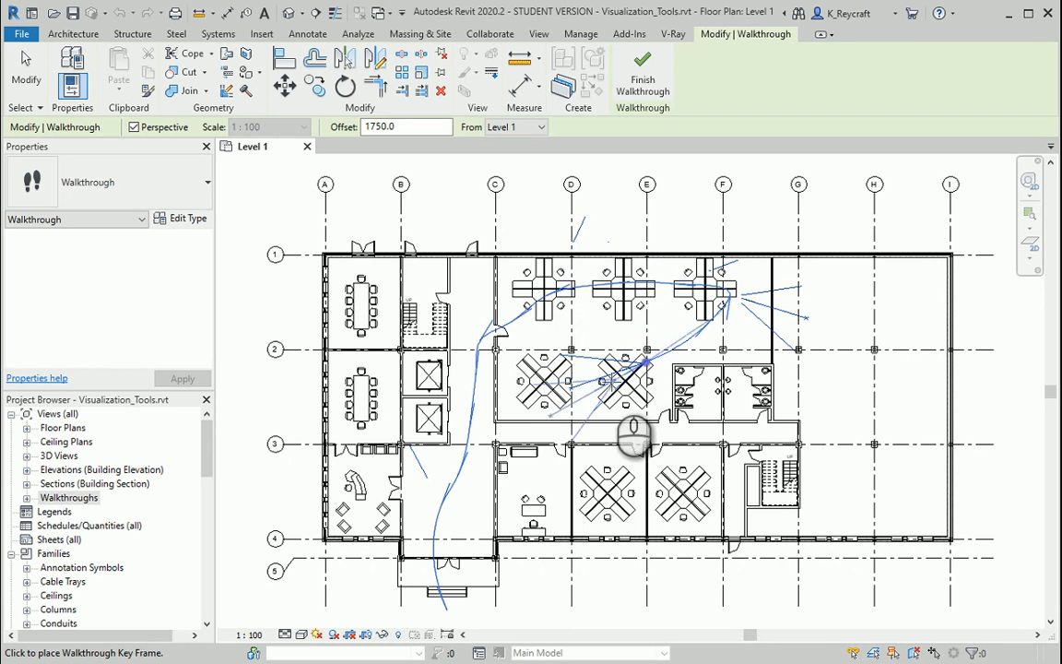
click(601, 380)
click(543, 350)
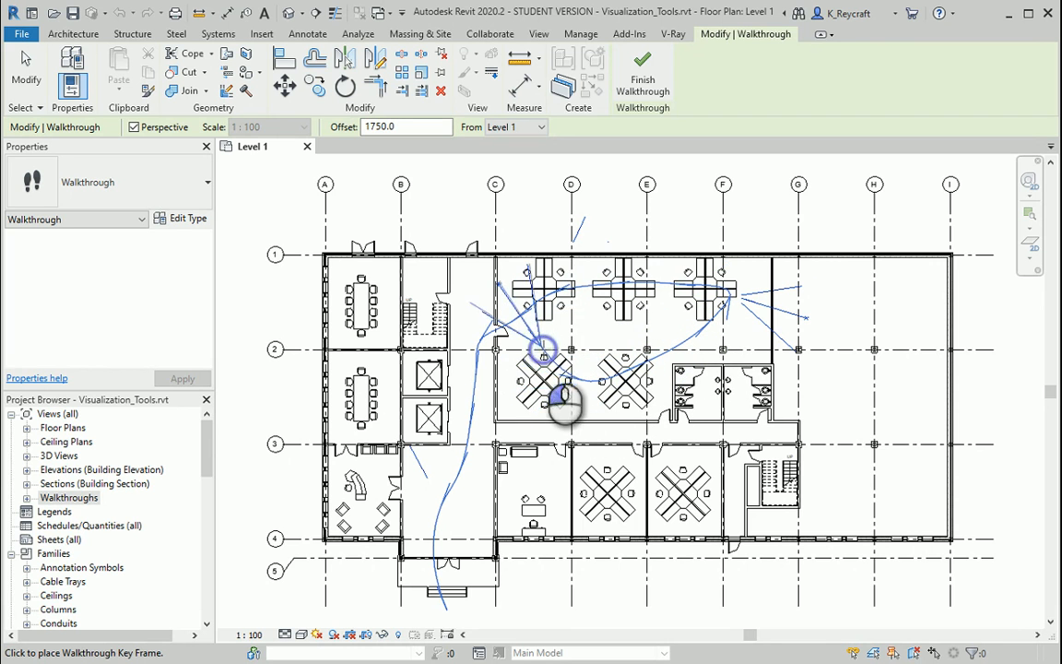
click(482, 336)
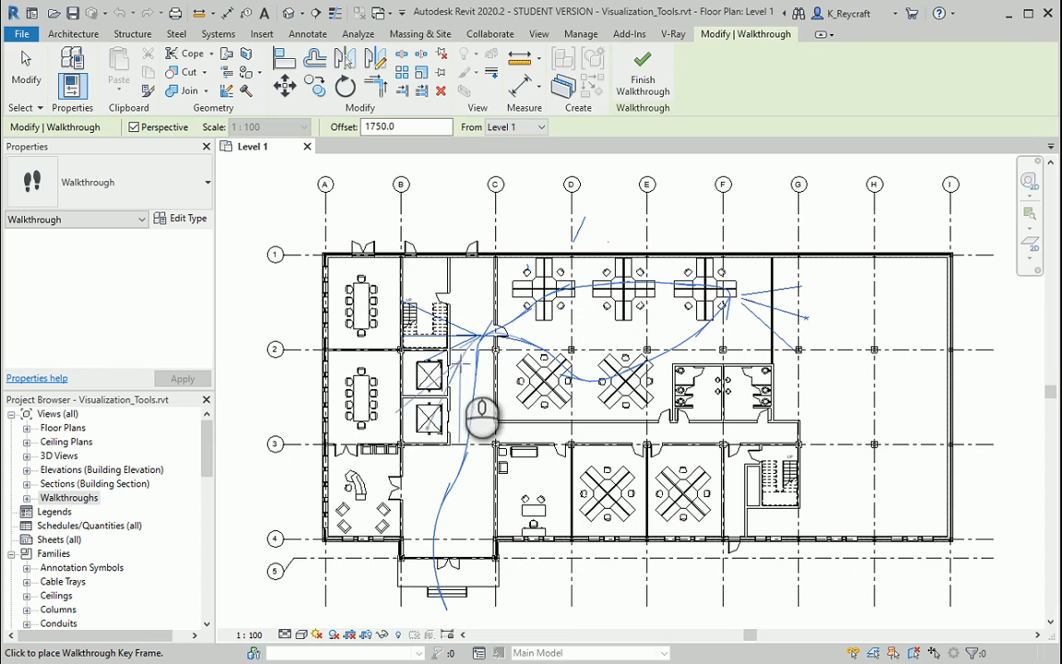
- Continue the path back down past the elevators and along the grid 3 corridor to the washroom door at its far end, and finish the walkthrough
click(464, 420)
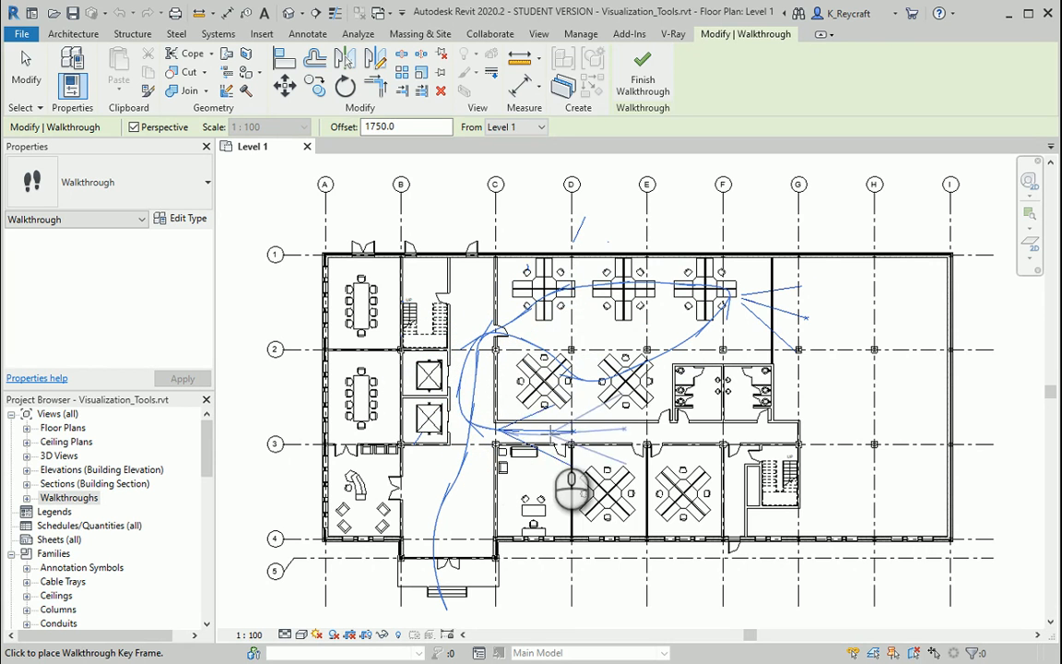
click(552, 433)
click(624, 434)
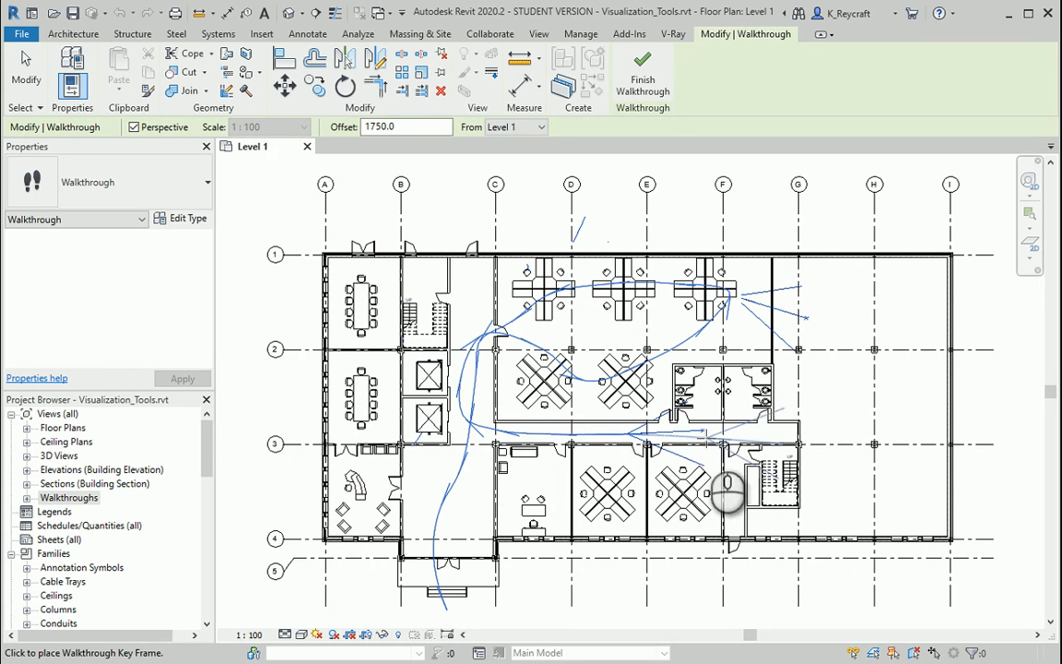
click(754, 426)
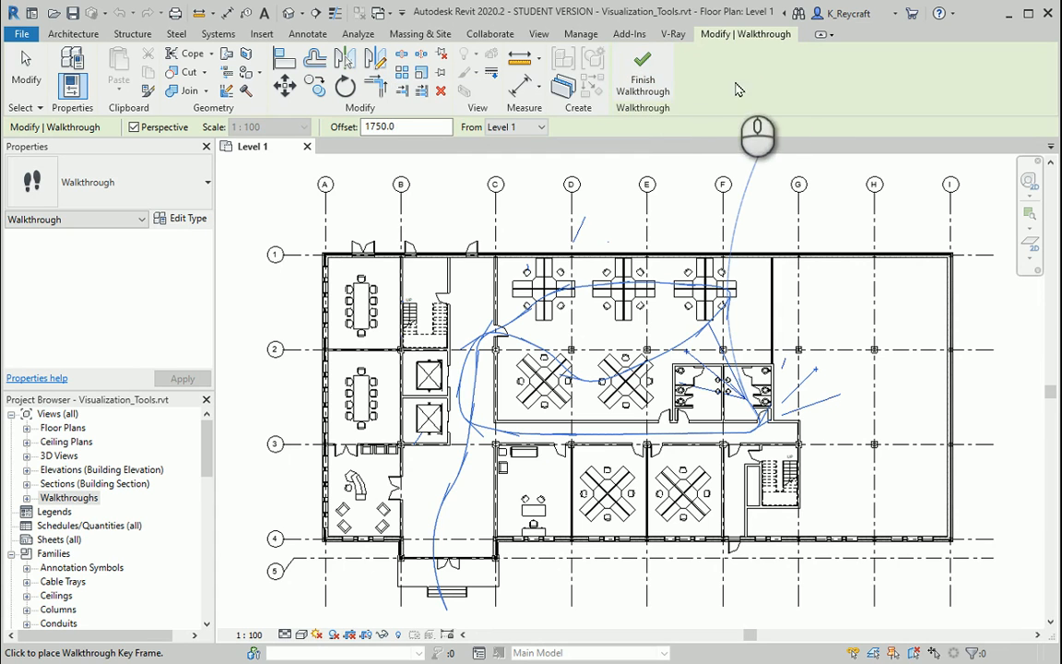
click(642, 78)
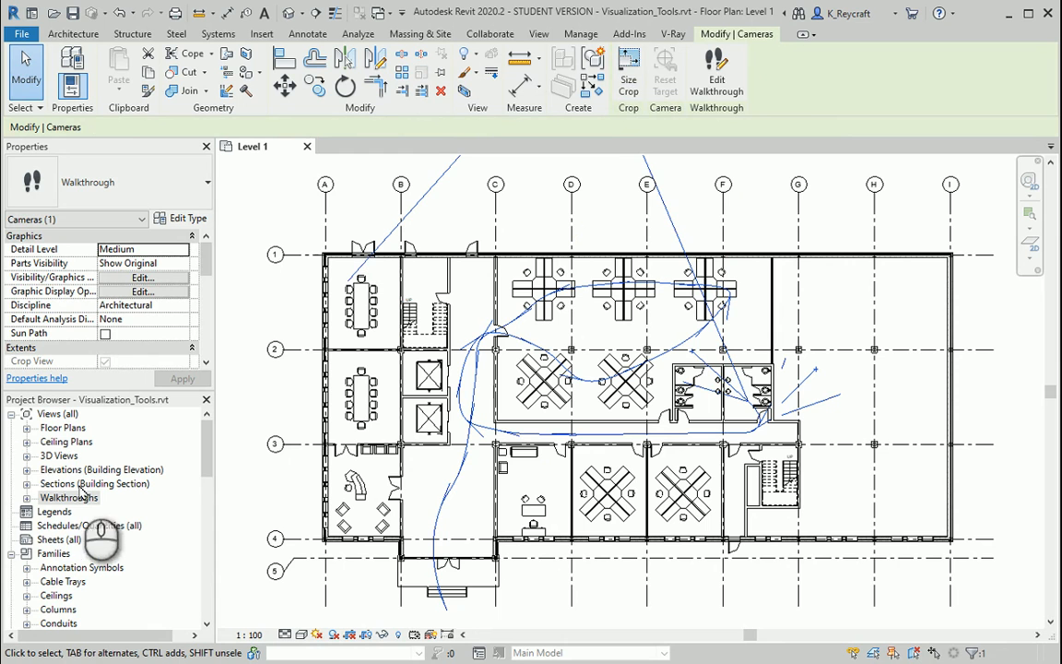
- Open the Walkthrough 2 view and remove the "1st floor grid" scope box from it
click(26, 498)
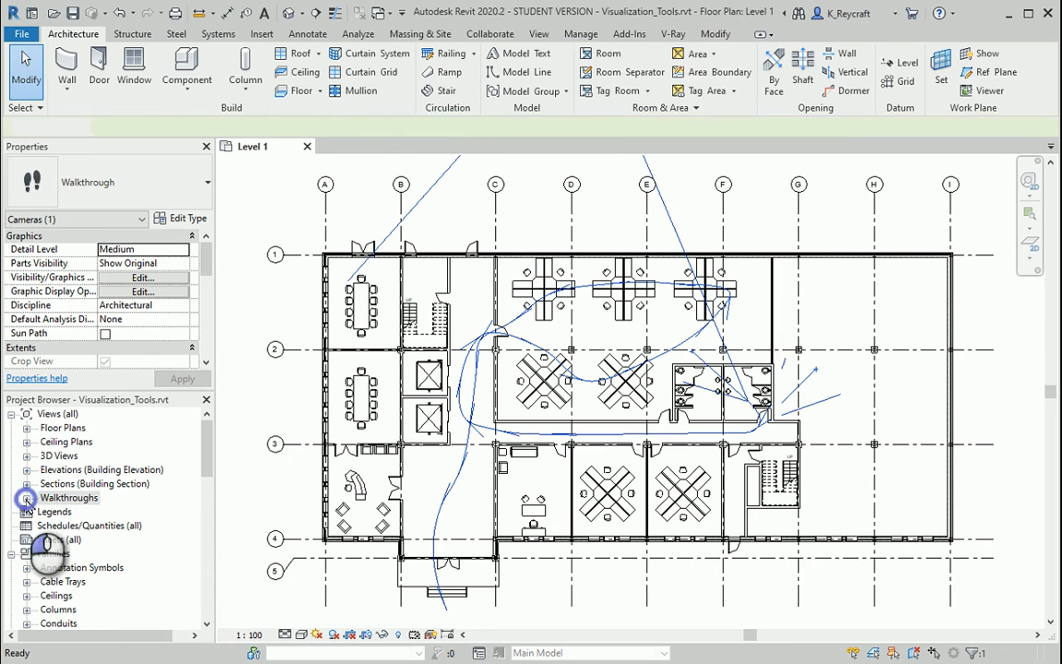
click(87, 512)
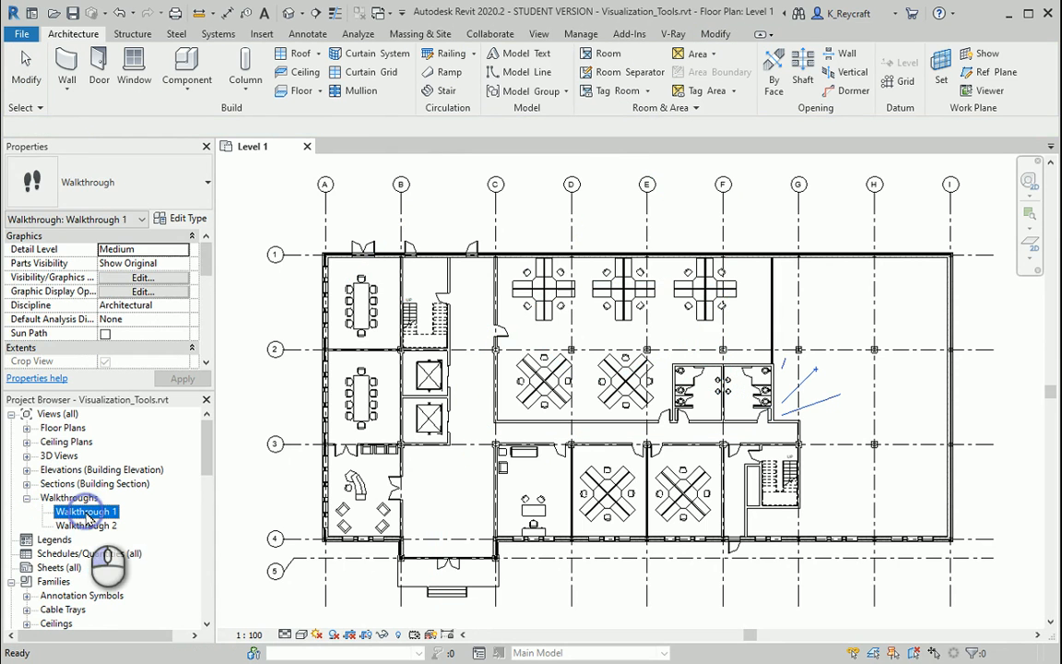
click(87, 527)
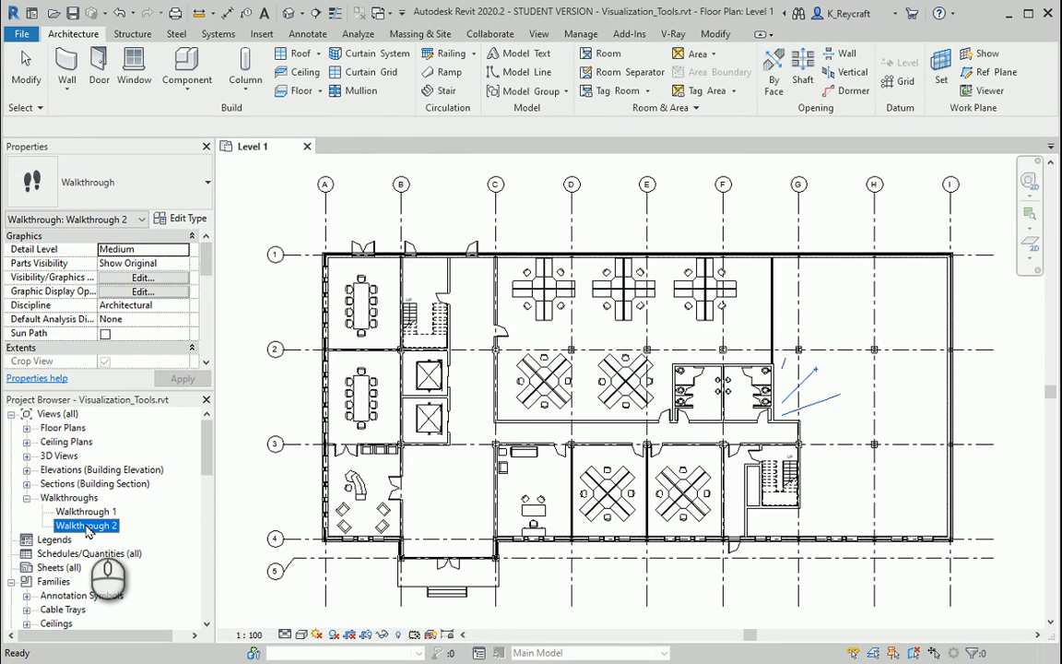
double_click(86, 526)
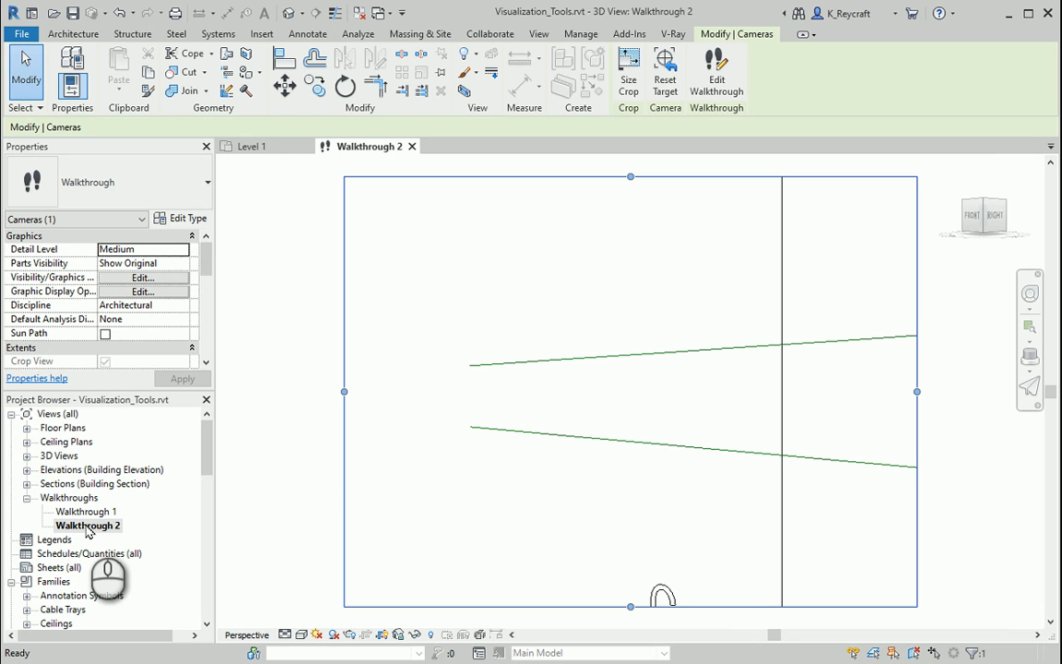
click(564, 447)
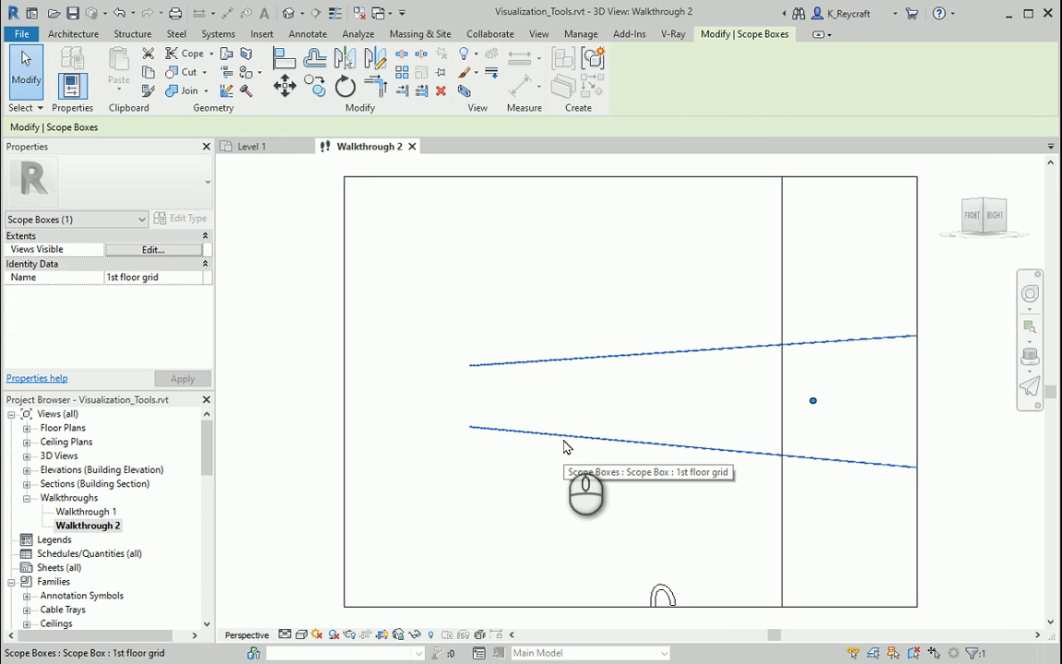
key(Escape)
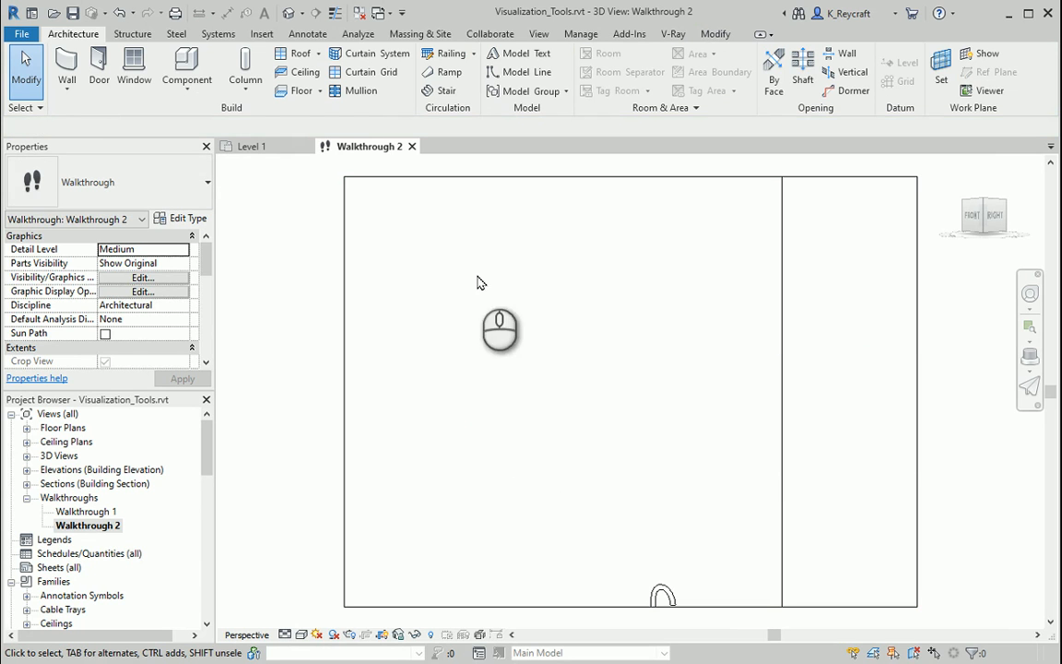
- Select the walkthrough's crop boundary and review its crop region size and field of view options
click(490, 178)
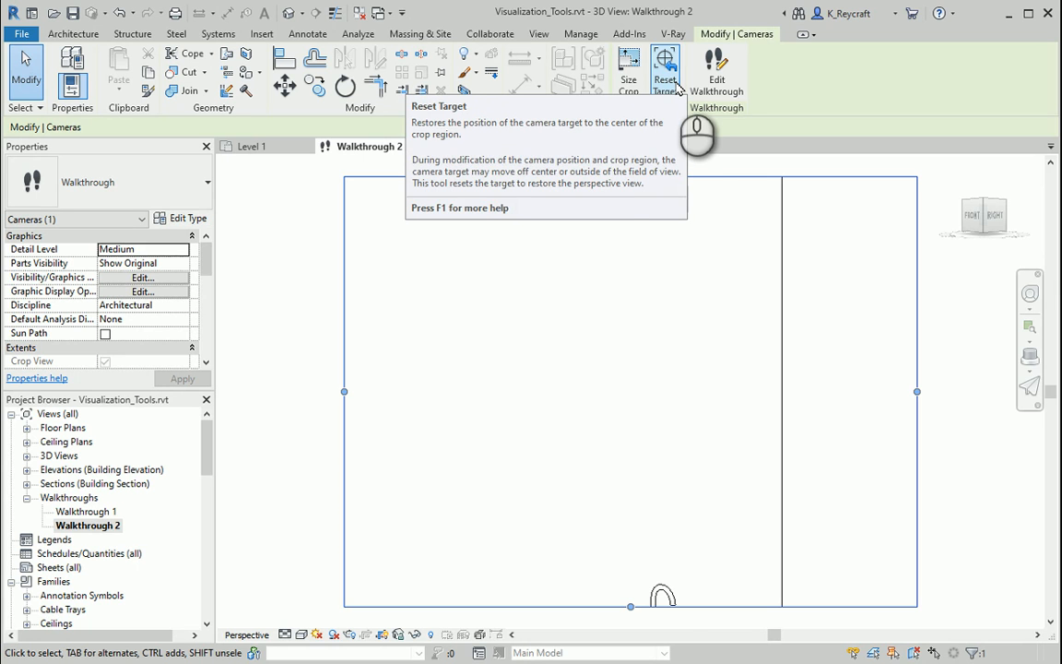
click(628, 81)
click(403, 345)
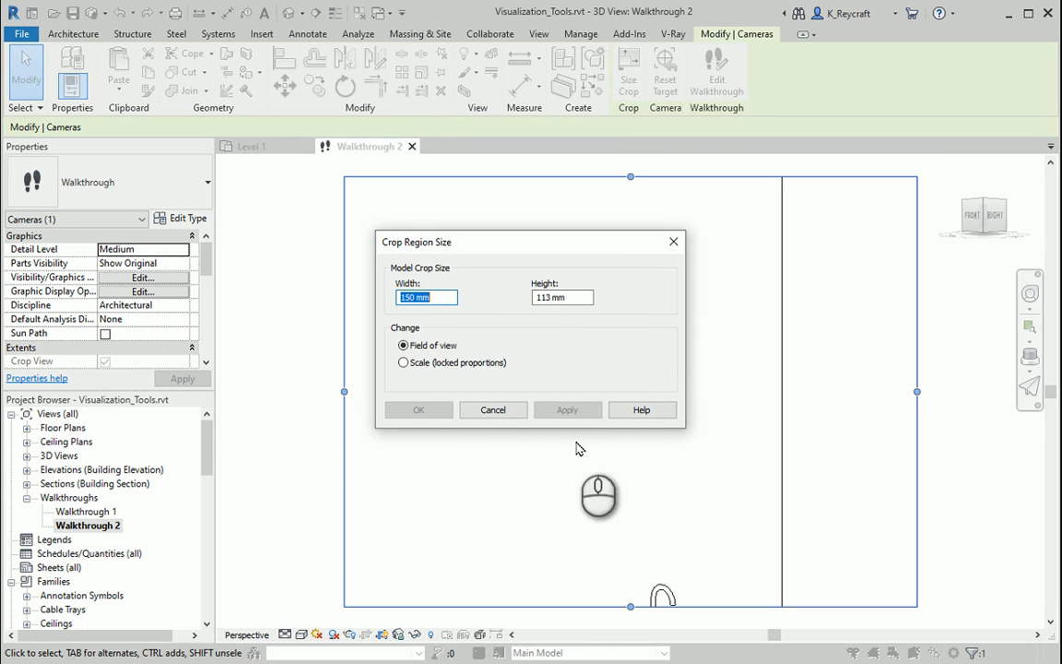
click(493, 410)
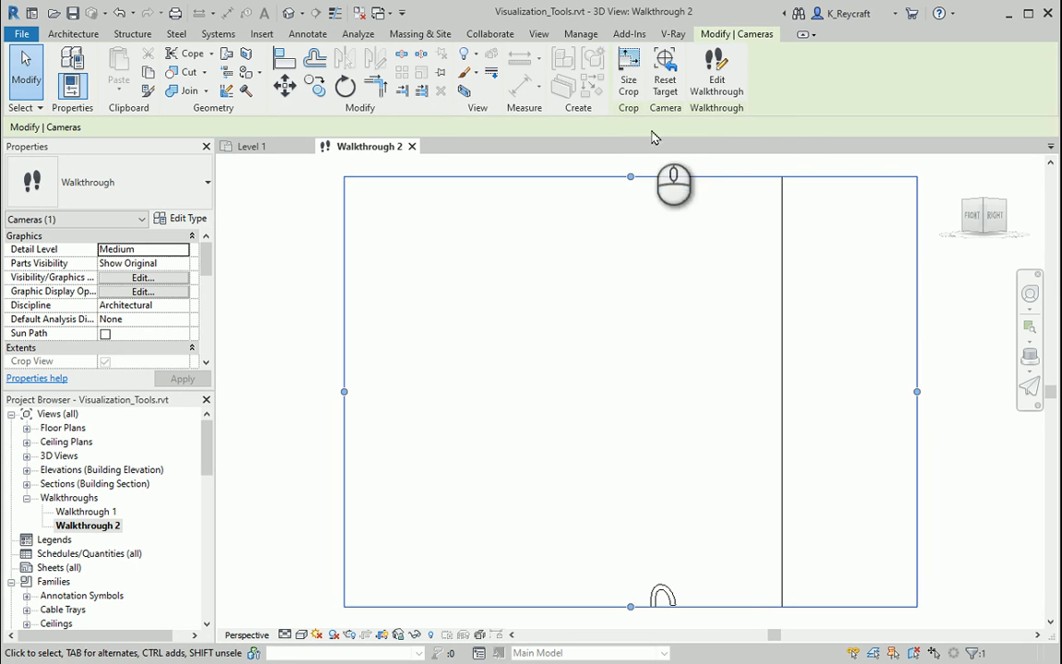
- Edit the walkthrough, set its current frame to 1 and play it from the start
click(718, 72)
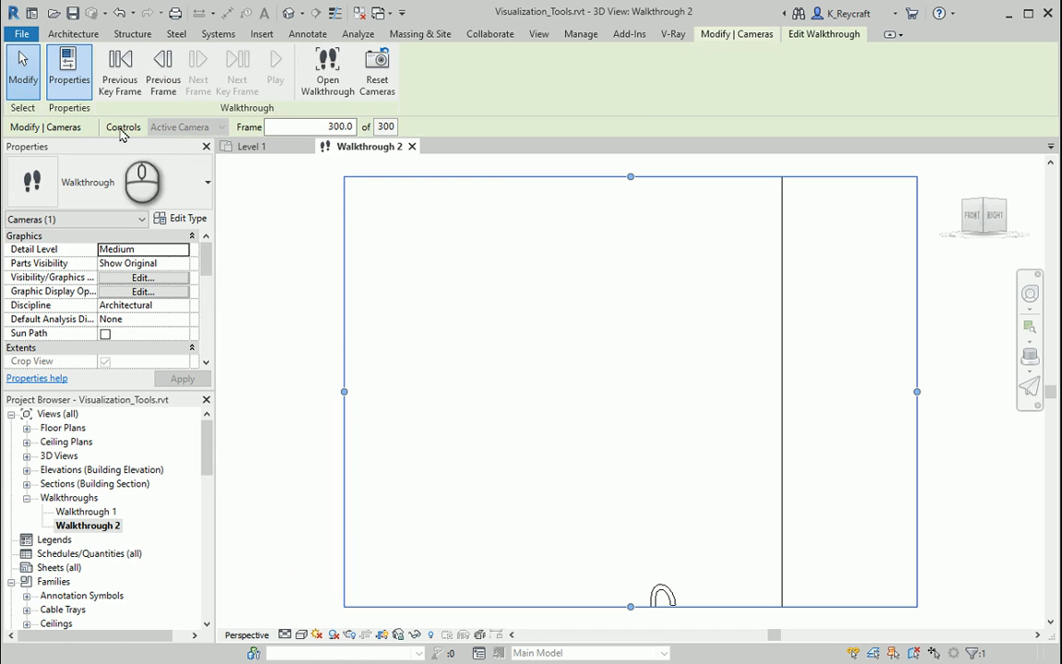
click(305, 126)
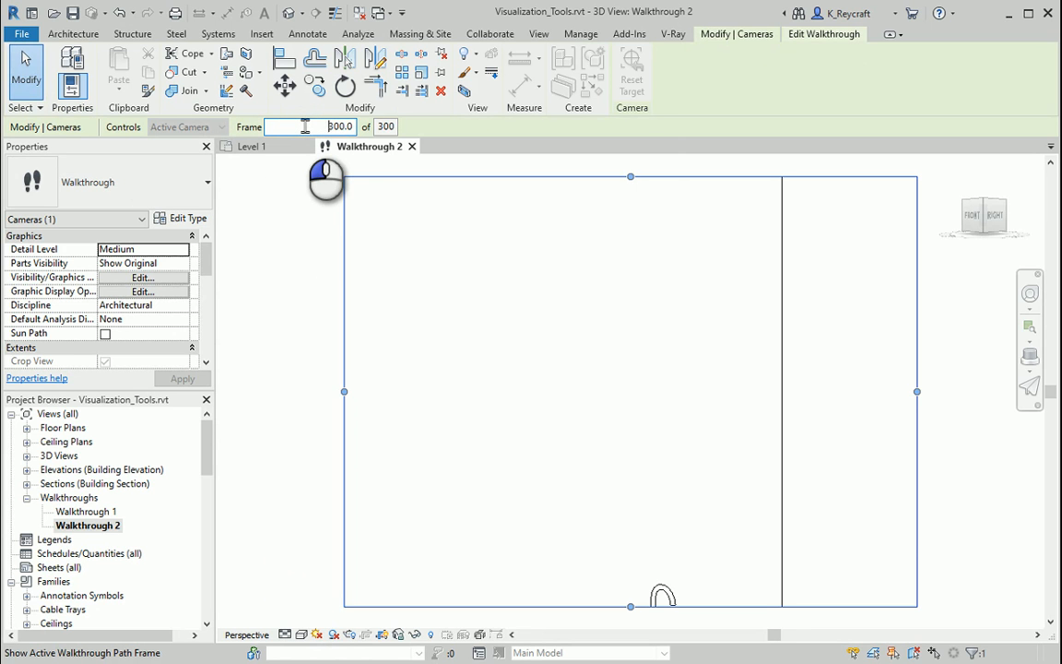
drag(305, 126, 637, 110)
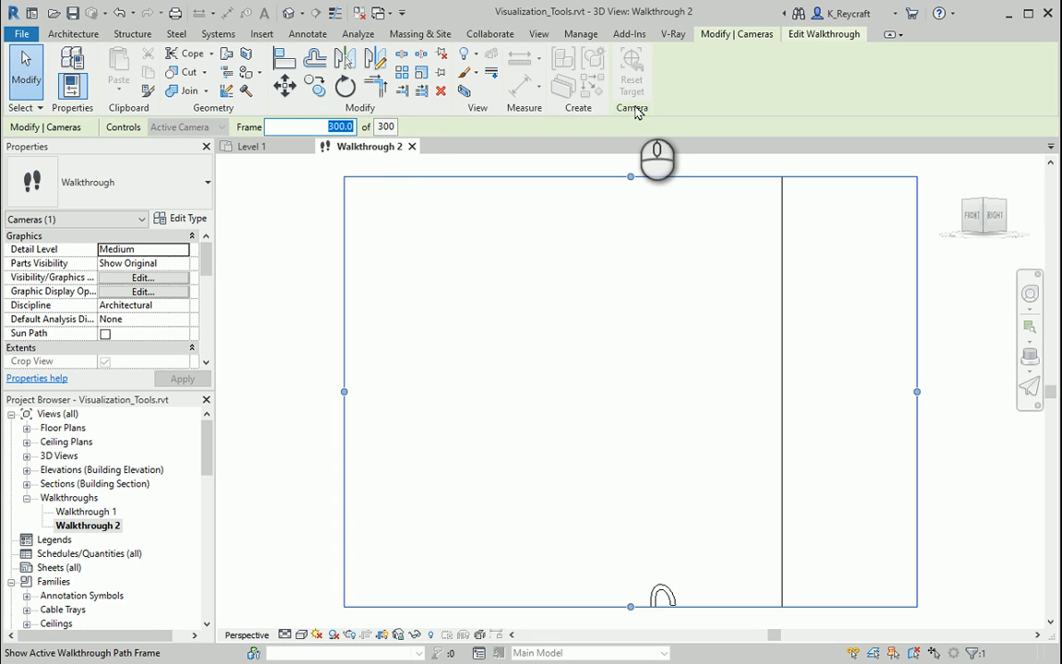
text(1)
key(Return)
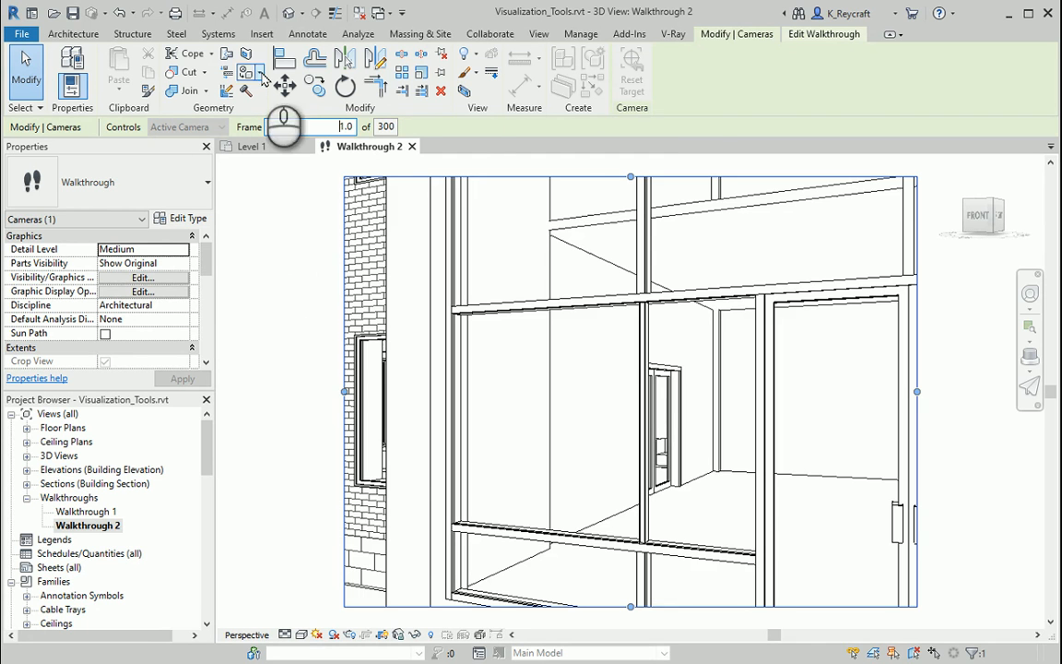
click(824, 34)
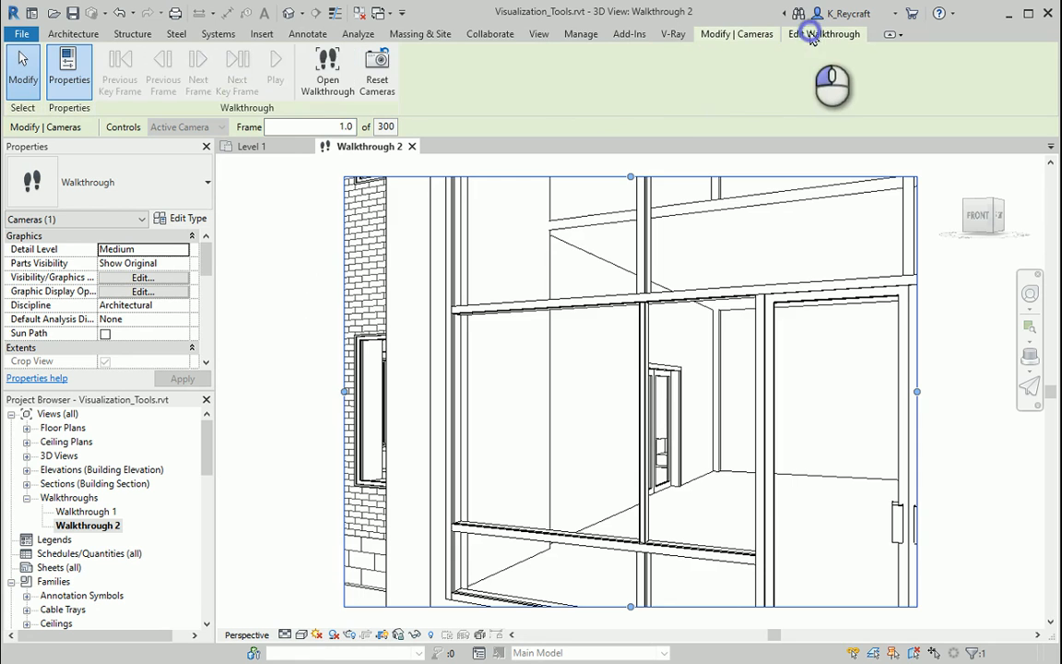
click(274, 63)
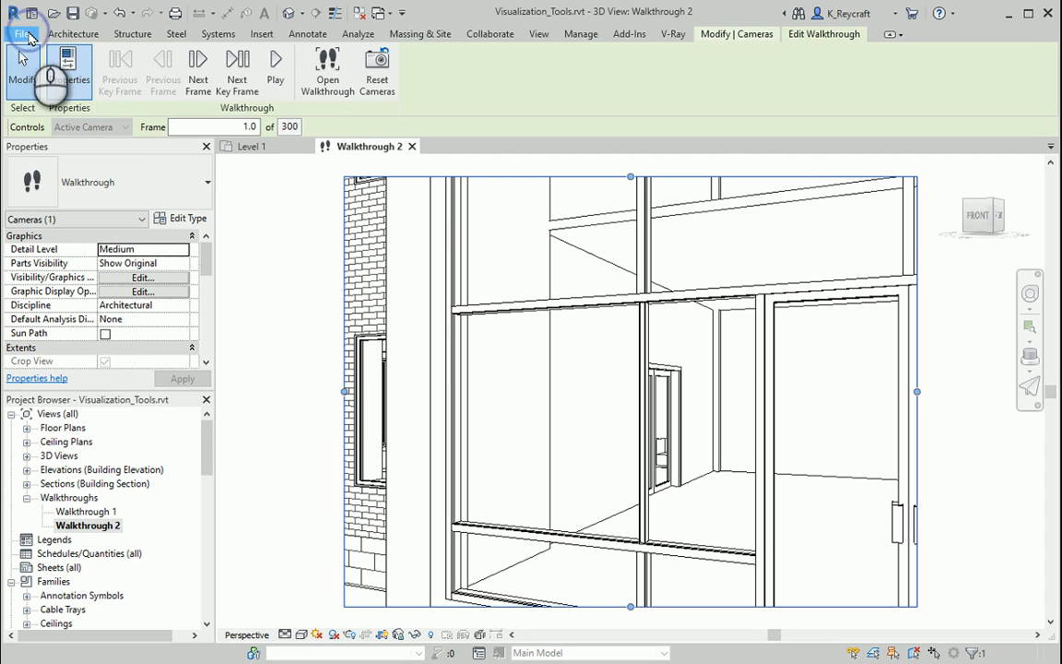
- Start exporting the Walkthrough 2 view as a walkthrough animation
click(26, 34)
click(39, 250)
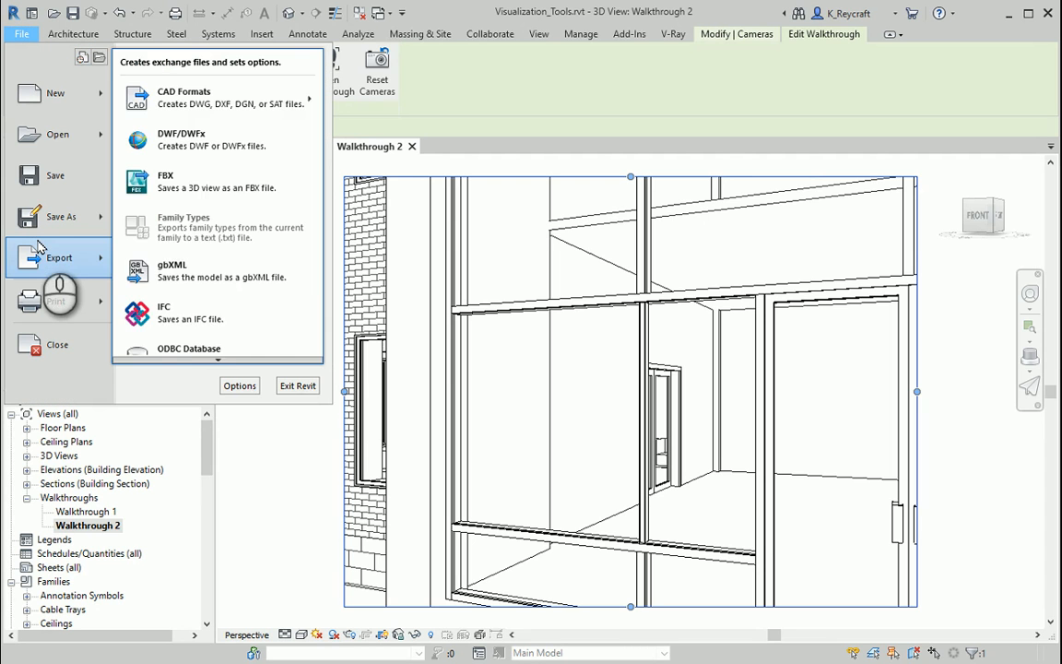
click(218, 361)
click(218, 361)
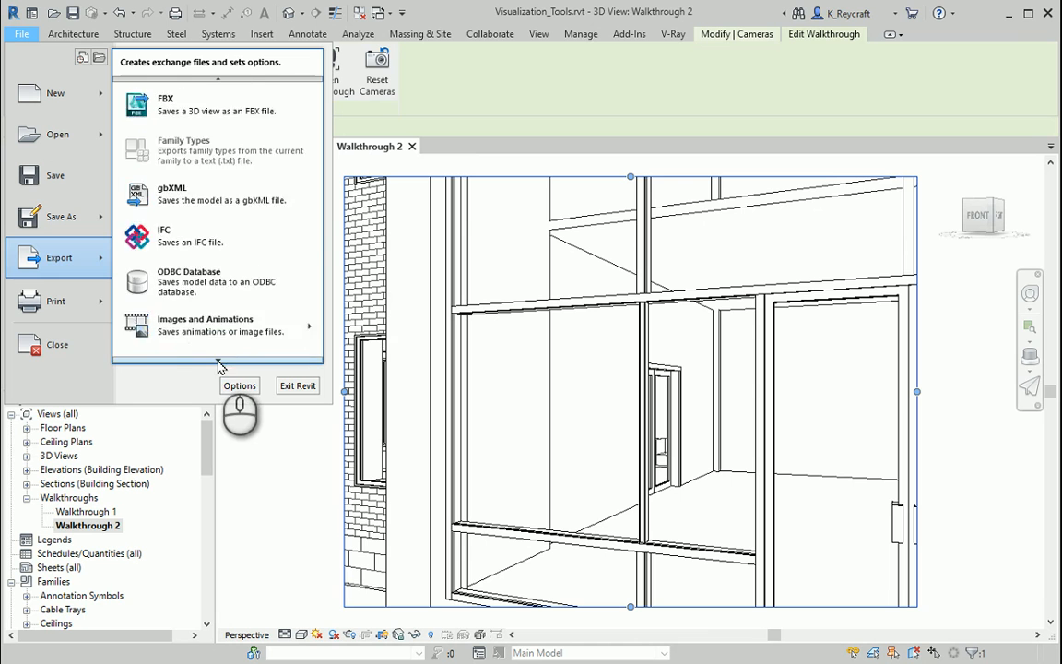
mouse_move(218, 360)
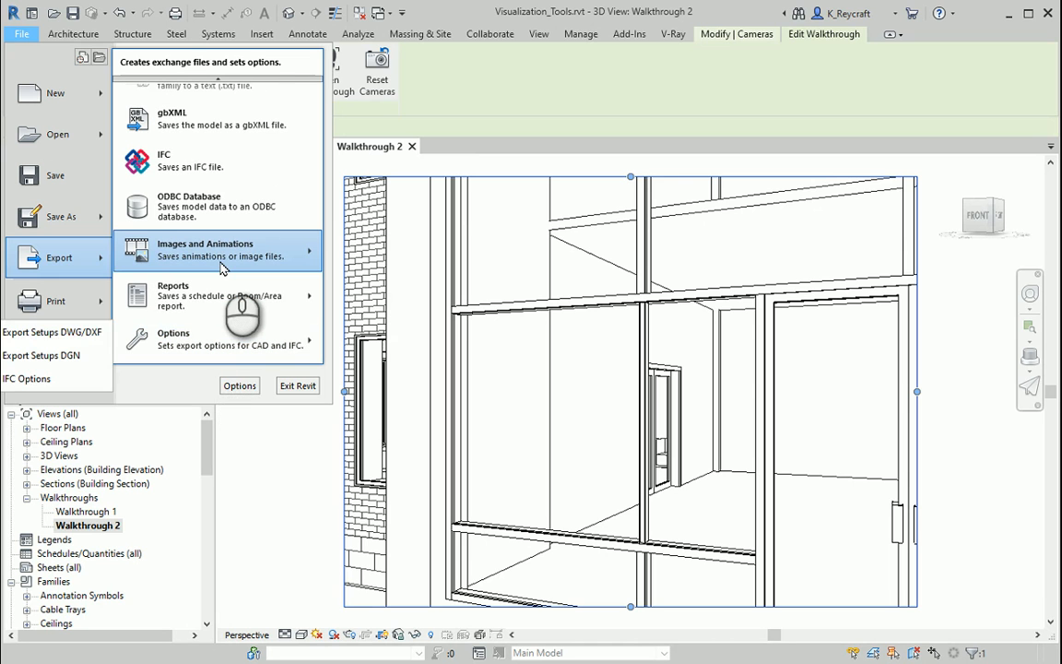
mouse_move(222, 268)
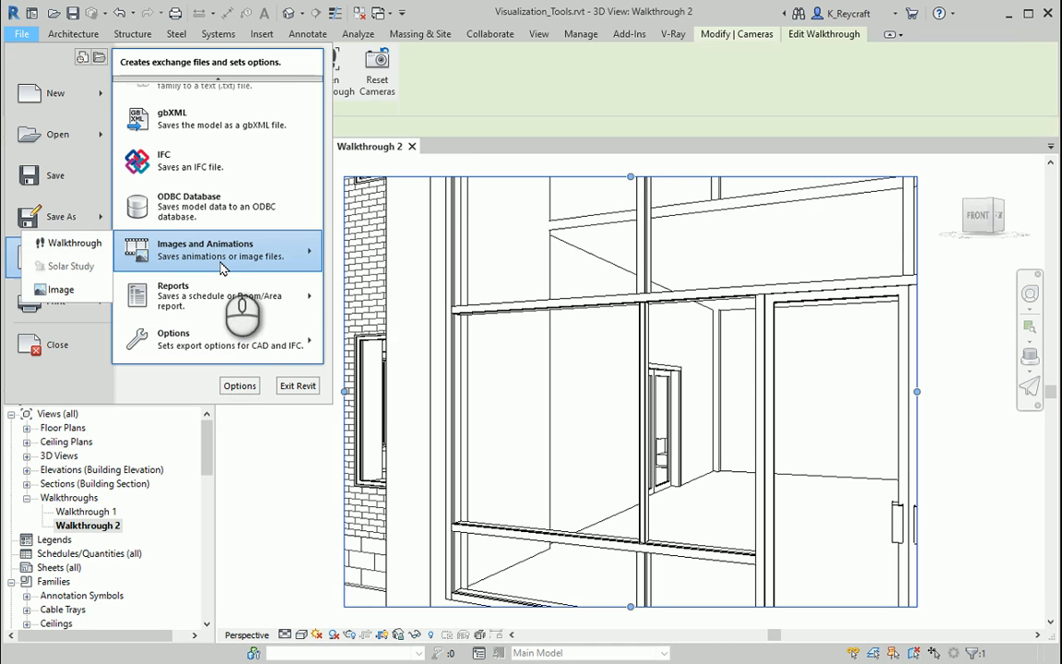
click(76, 244)
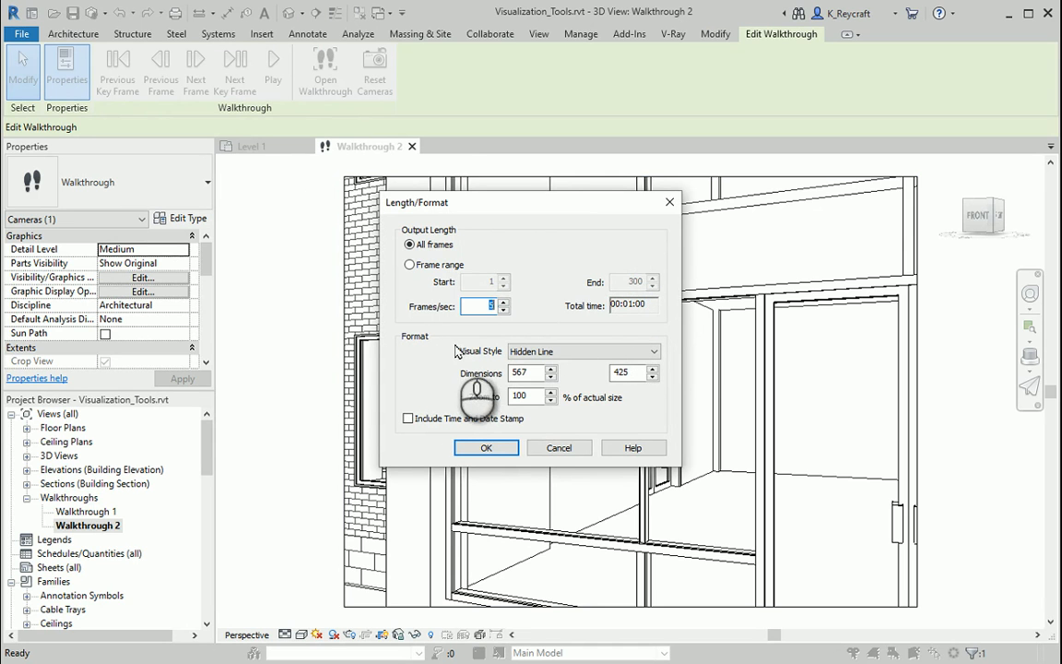
- Keep all frames in the export at 5 frames/sec, set the visual style to Shaded with Edges and accept the format
click(503, 302)
click(503, 302)
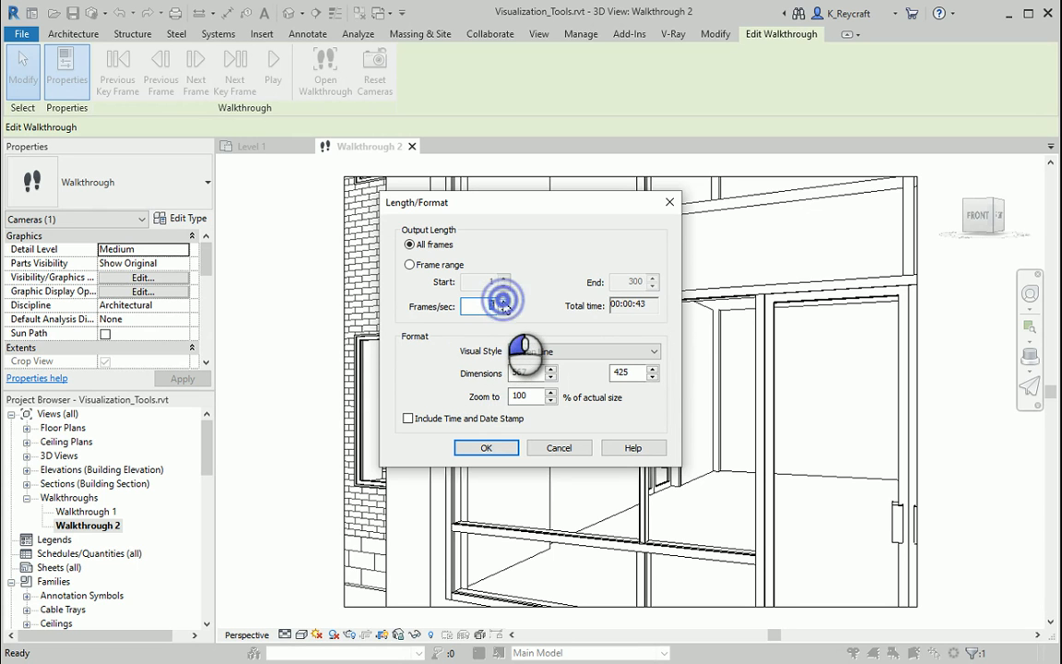
click(503, 302)
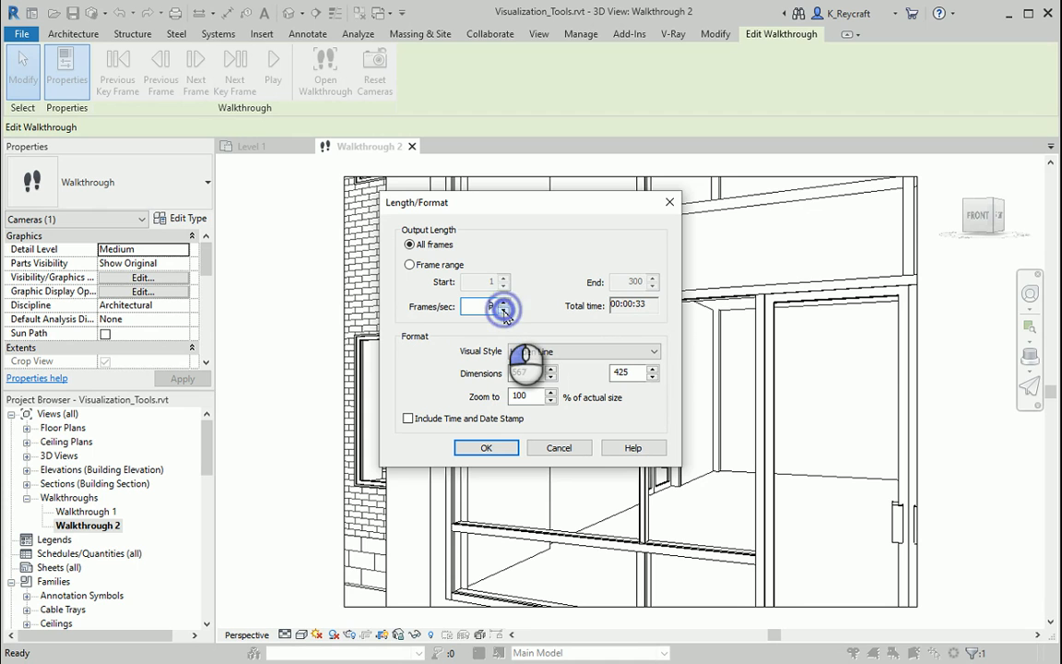
click(504, 311)
click(503, 311)
click(504, 310)
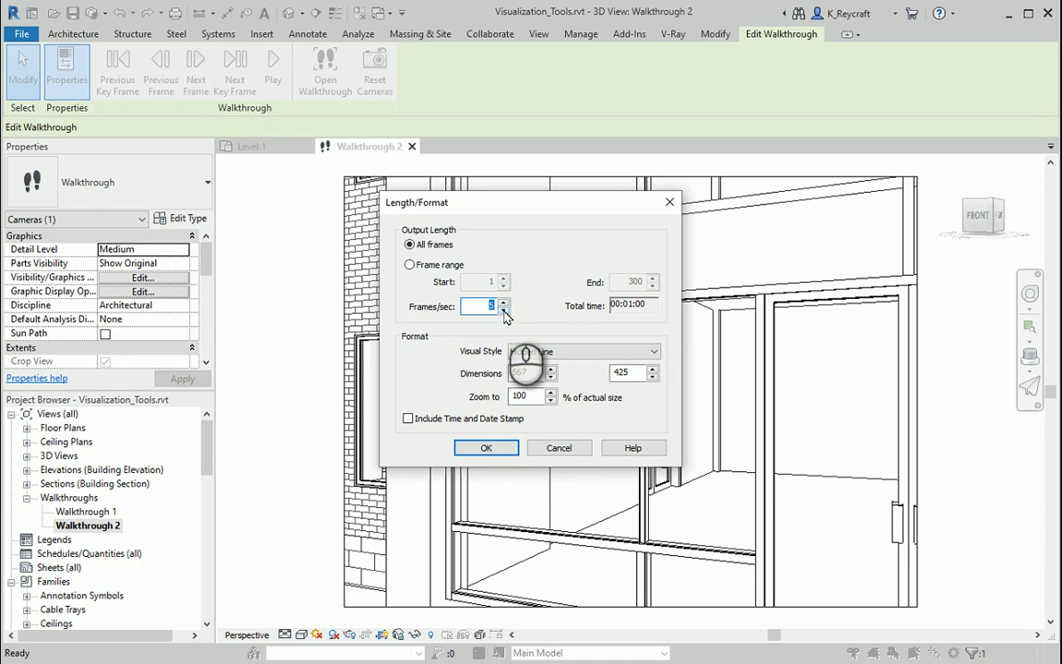
click(544, 352)
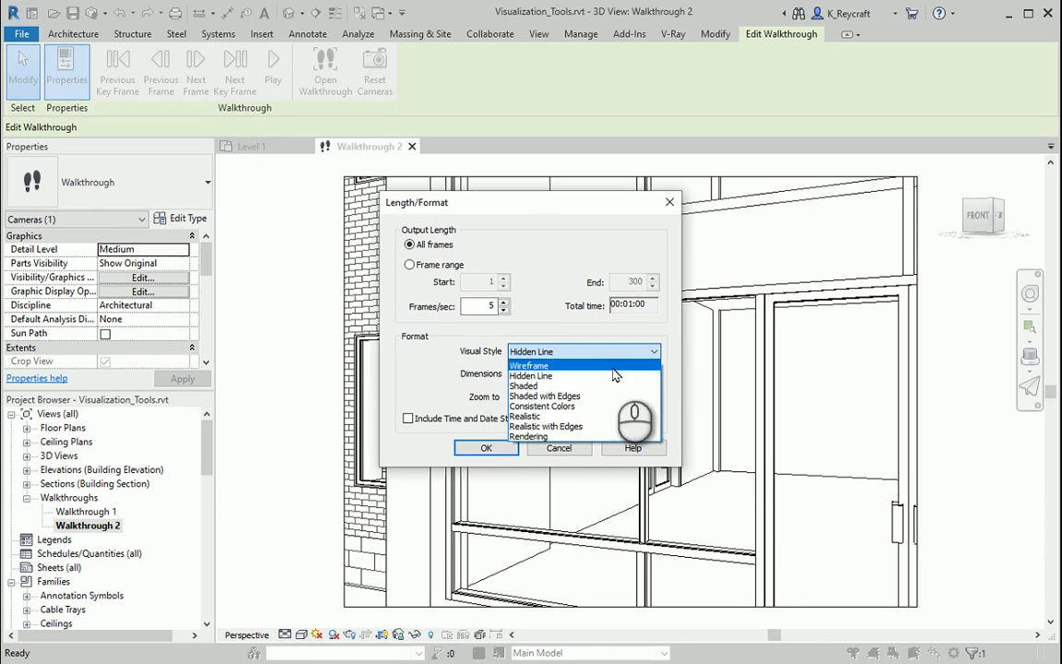
click(575, 397)
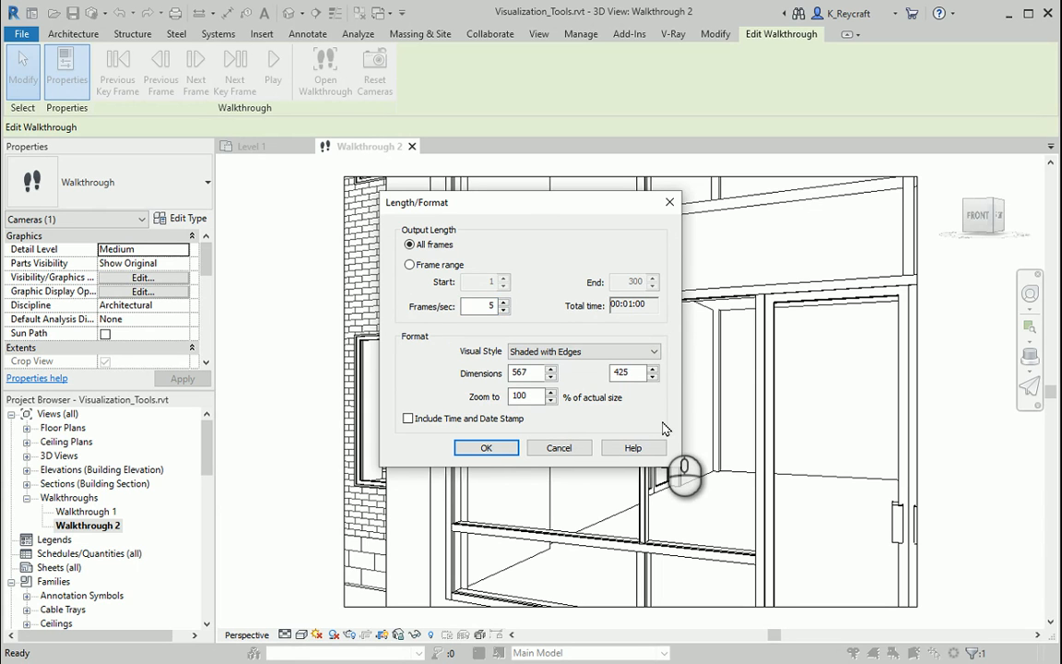
click(486, 449)
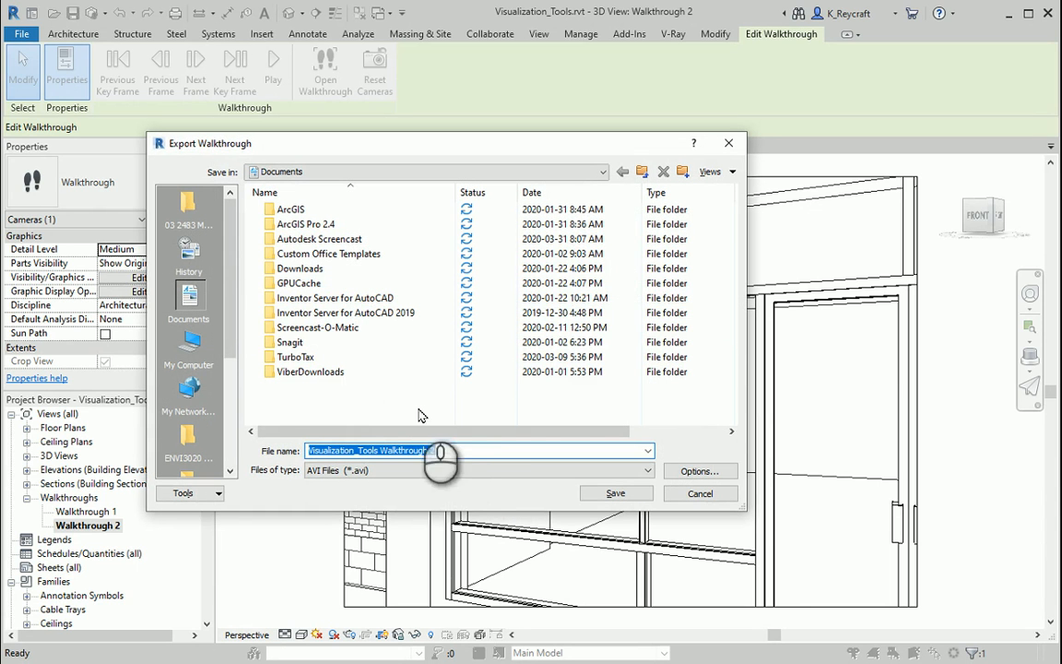
- Save the animation to the Desktop as AVI file Visualization_Tools Walkthrough 2 with Full Frames (Uncompressed) compression, and close the video playback
click(453, 450)
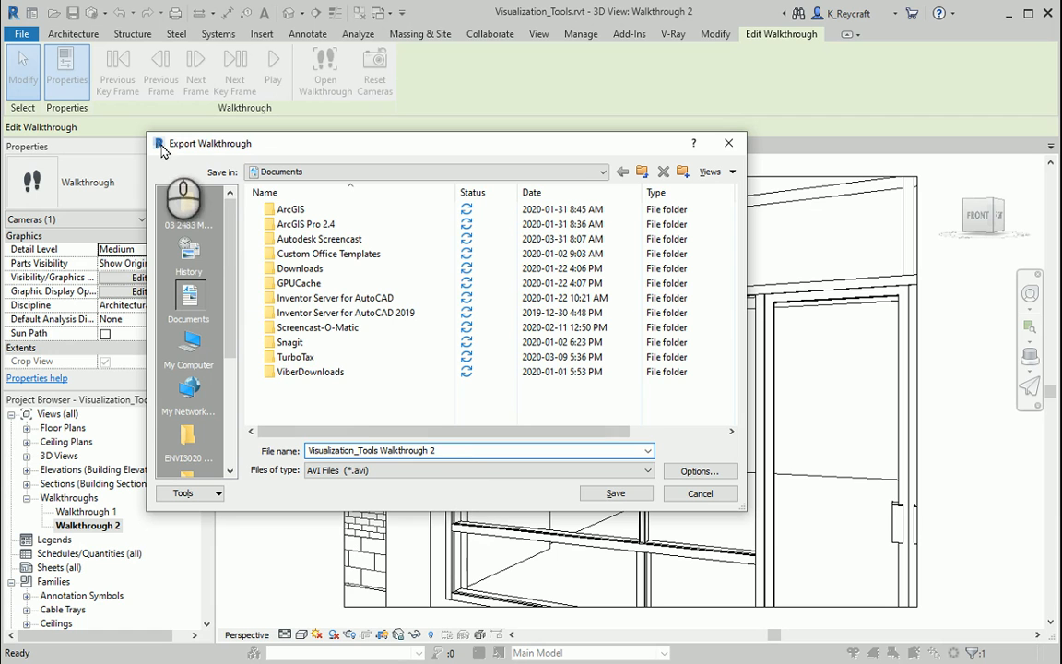
scroll(191, 355, down, 3)
click(188, 346)
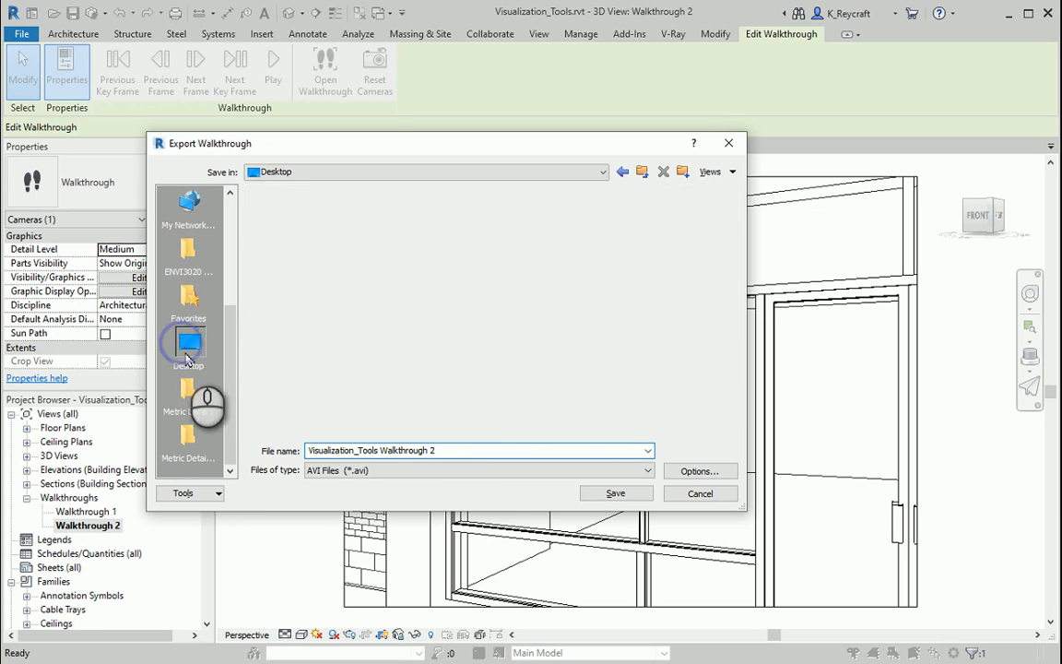
click(630, 498)
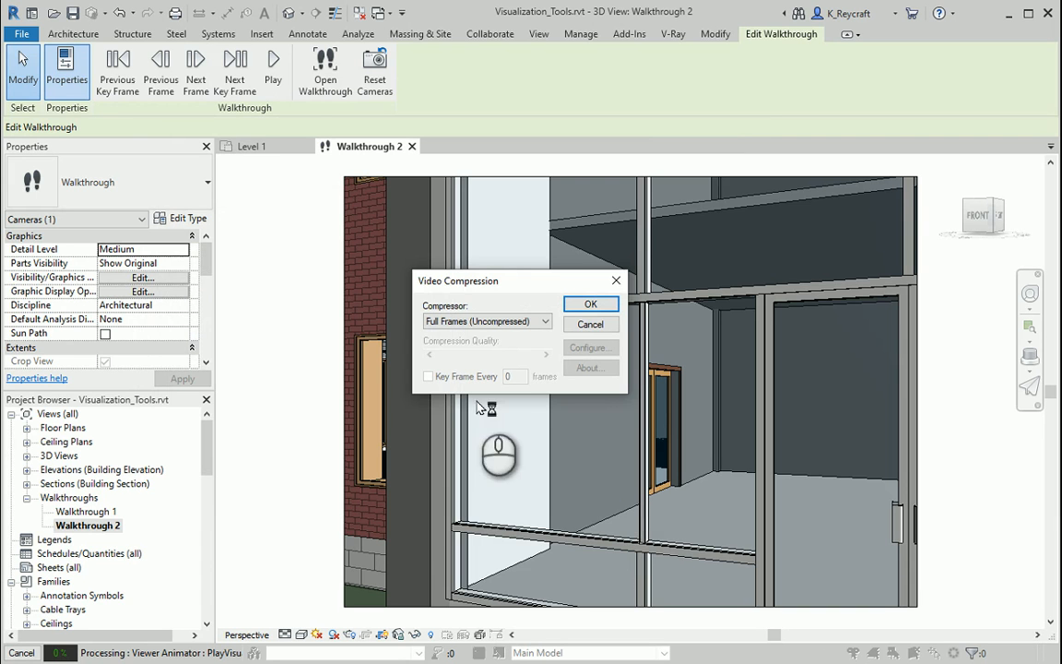
click(588, 307)
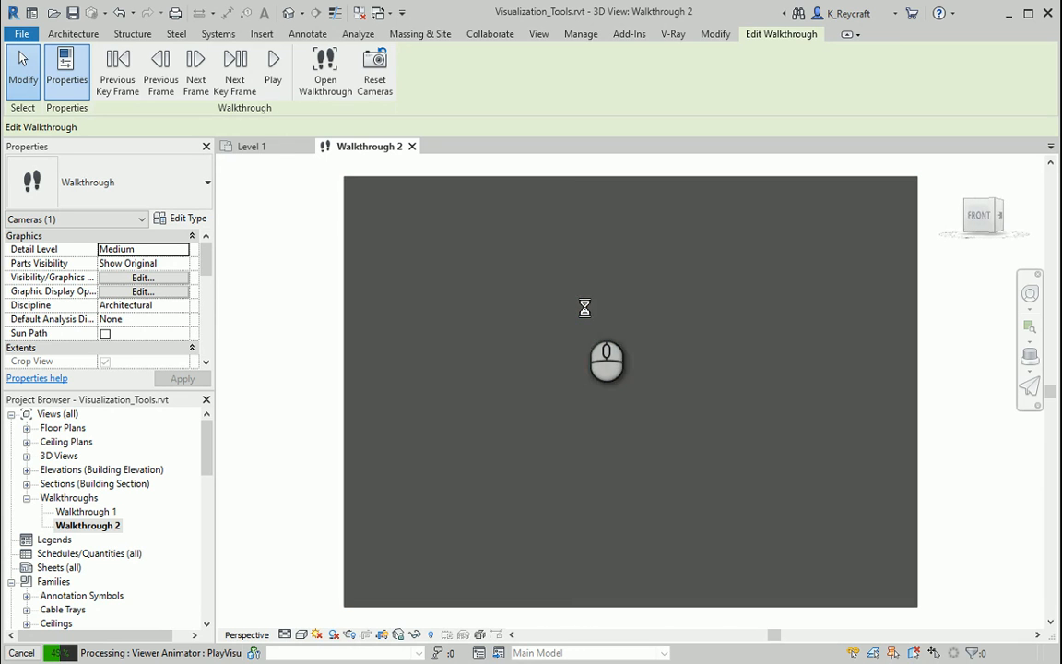
key(Escape)
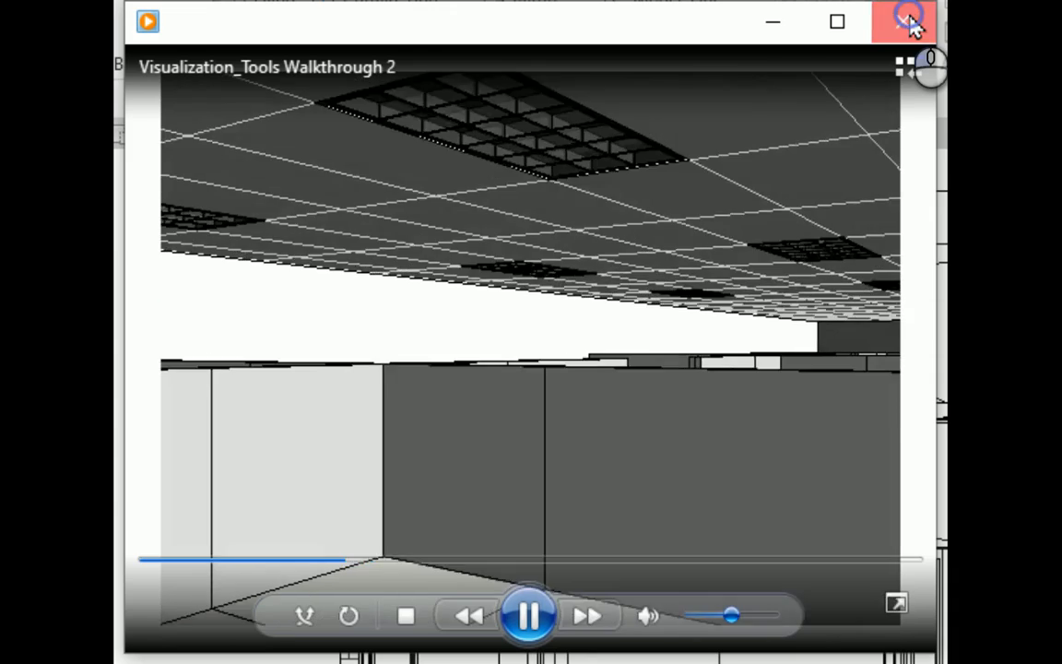
click(909, 22)
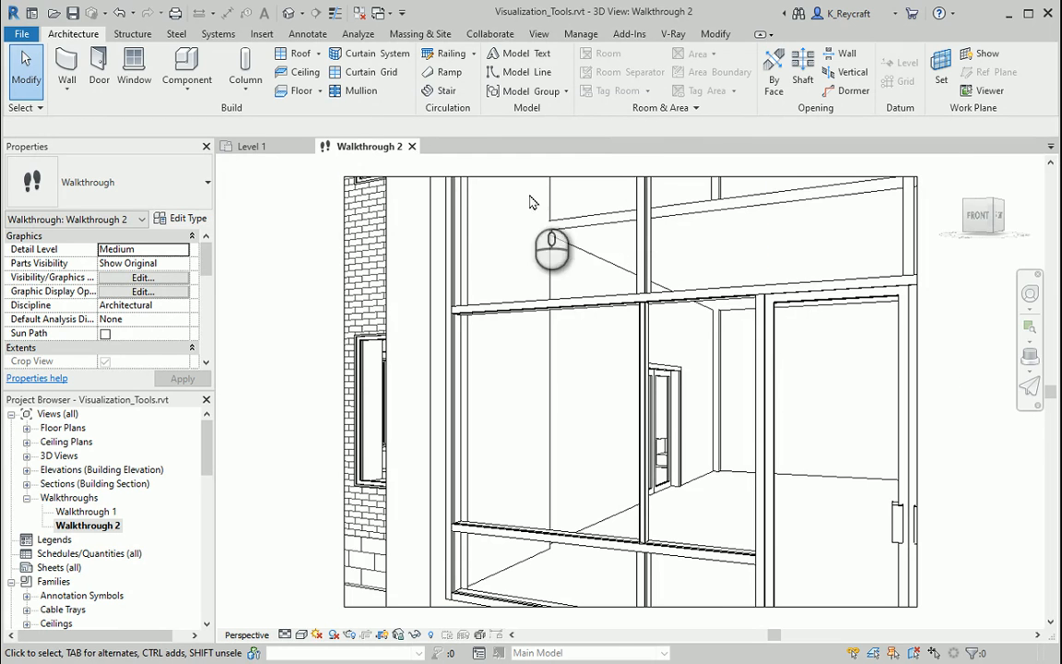
- Select the Walkthrough 2 crop boundary, show its camera path on the Level 1 plan and edit the walkthrough there
click(286, 149)
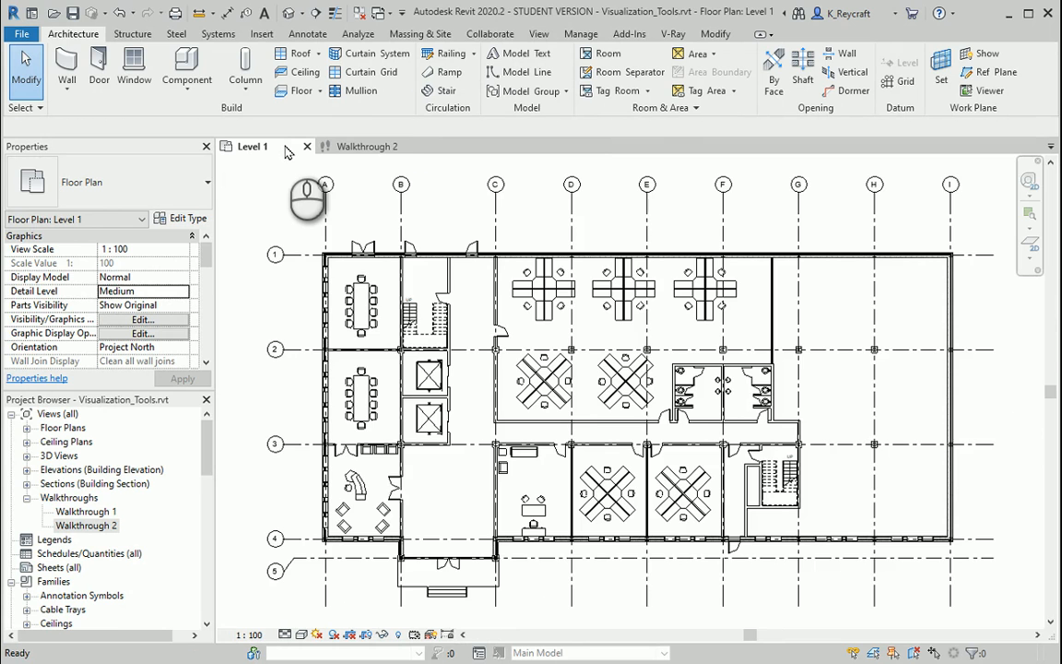
click(355, 146)
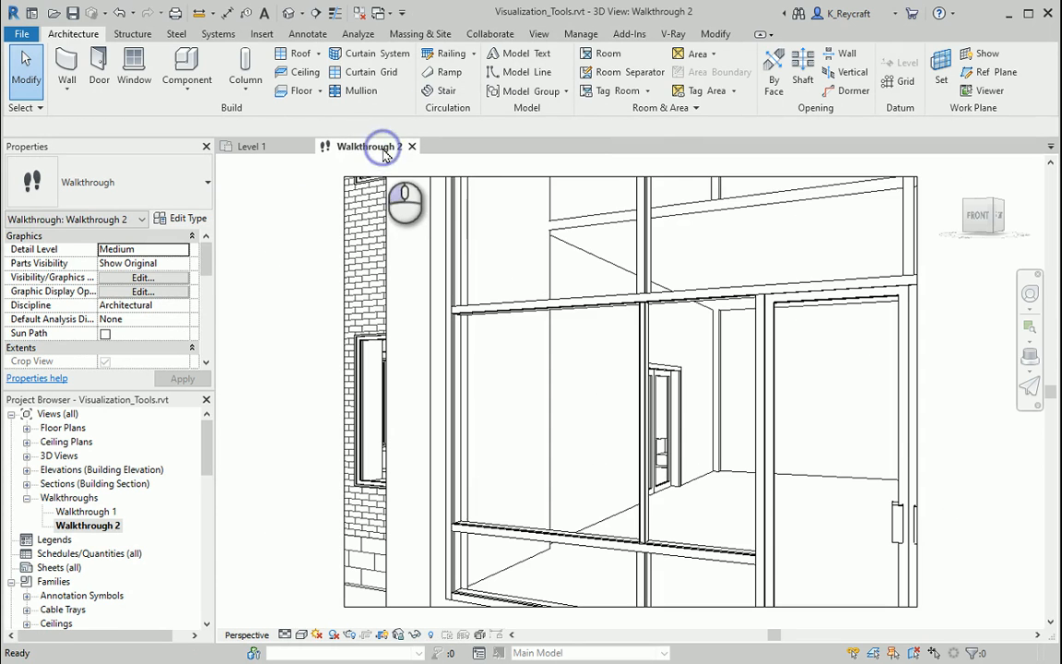
click(490, 179)
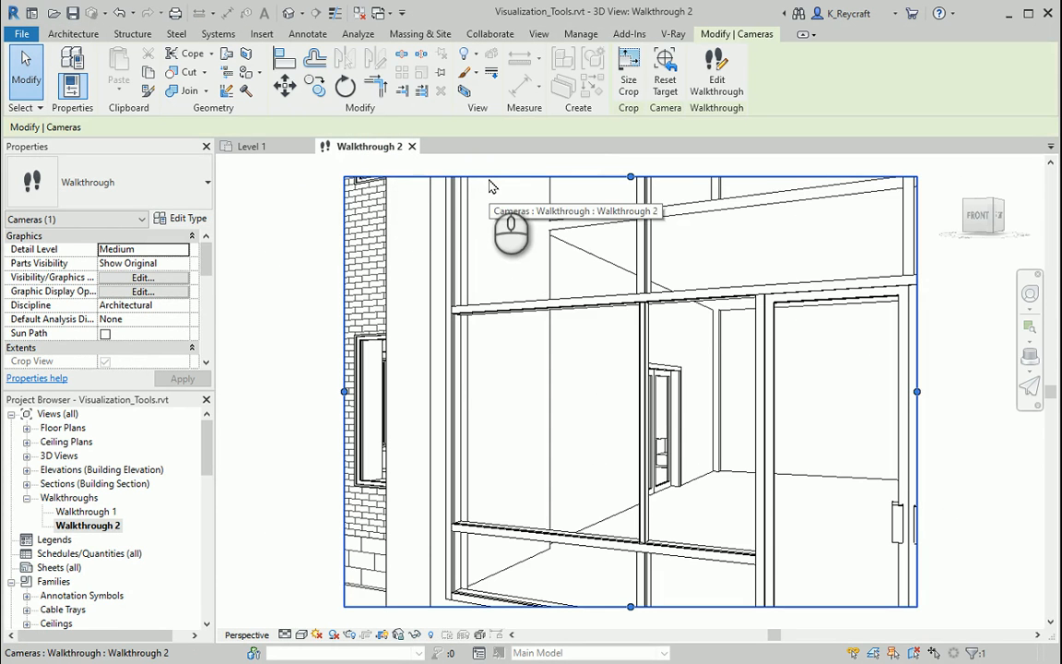
click(261, 147)
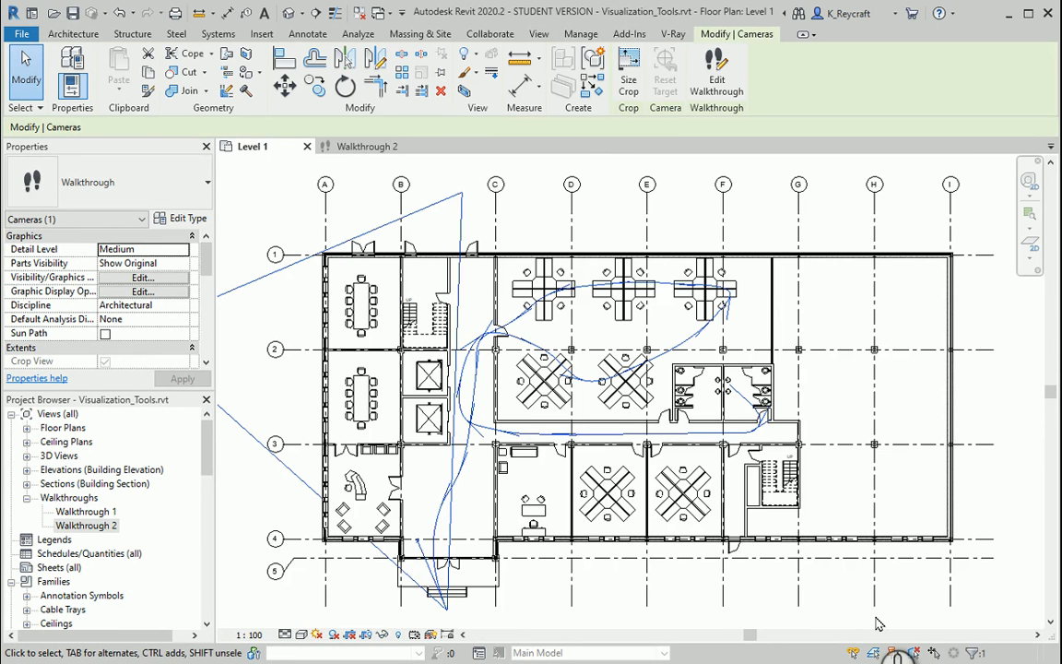
click(720, 96)
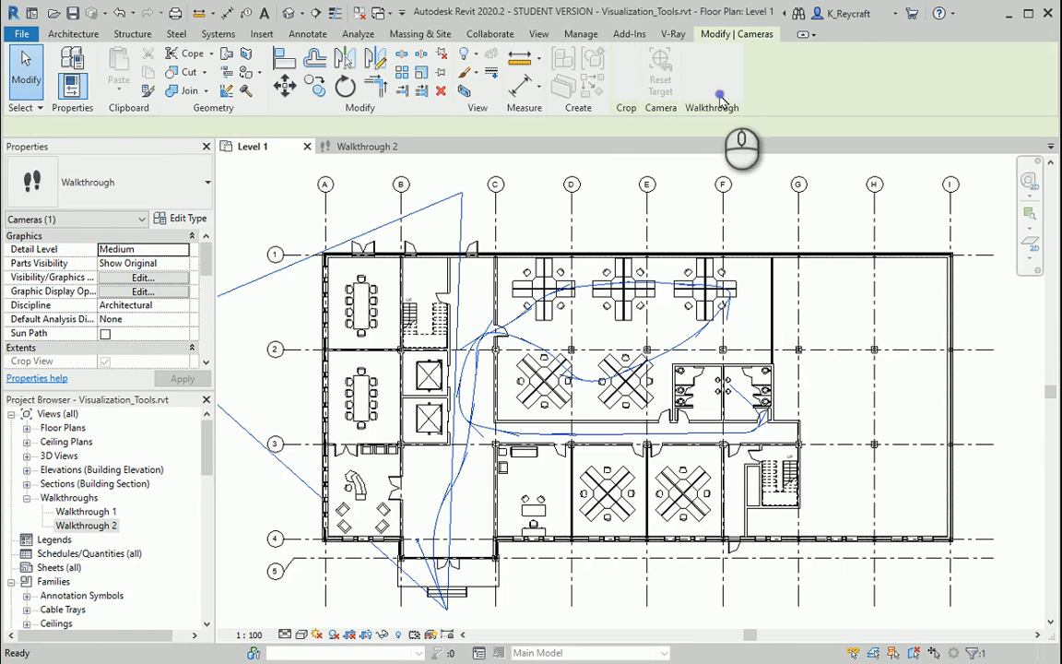
middle_drag(466, 633, 480, 527)
click(480, 527)
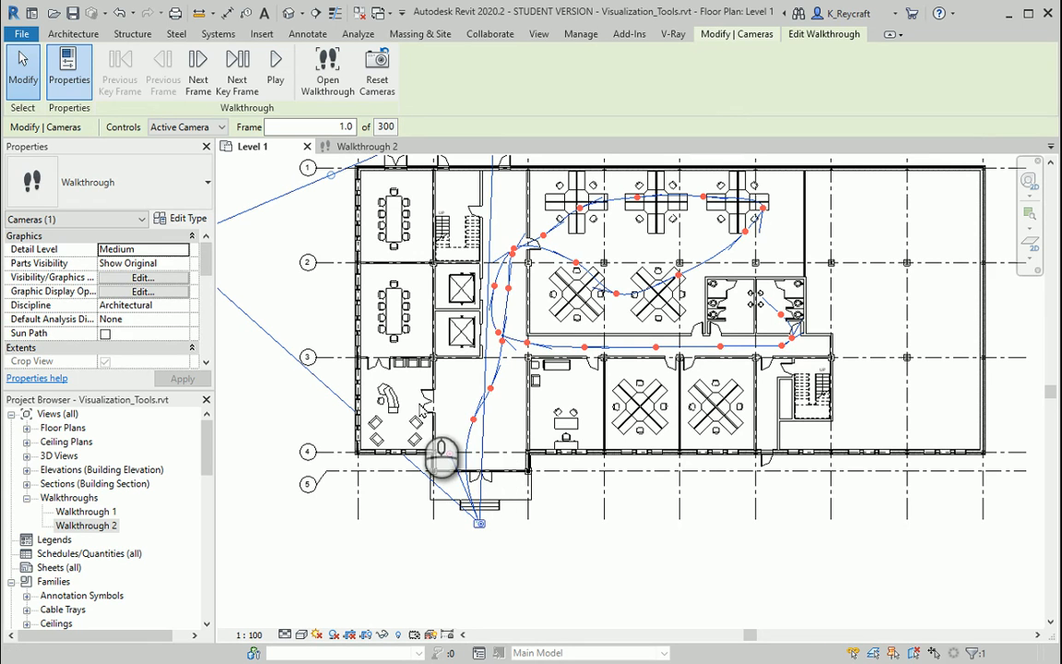
- Aim the camera toward the reception room at the frame 28.9 key frame and toward the elevators at the frame 49.5 key frame
drag(479, 522, 468, 431)
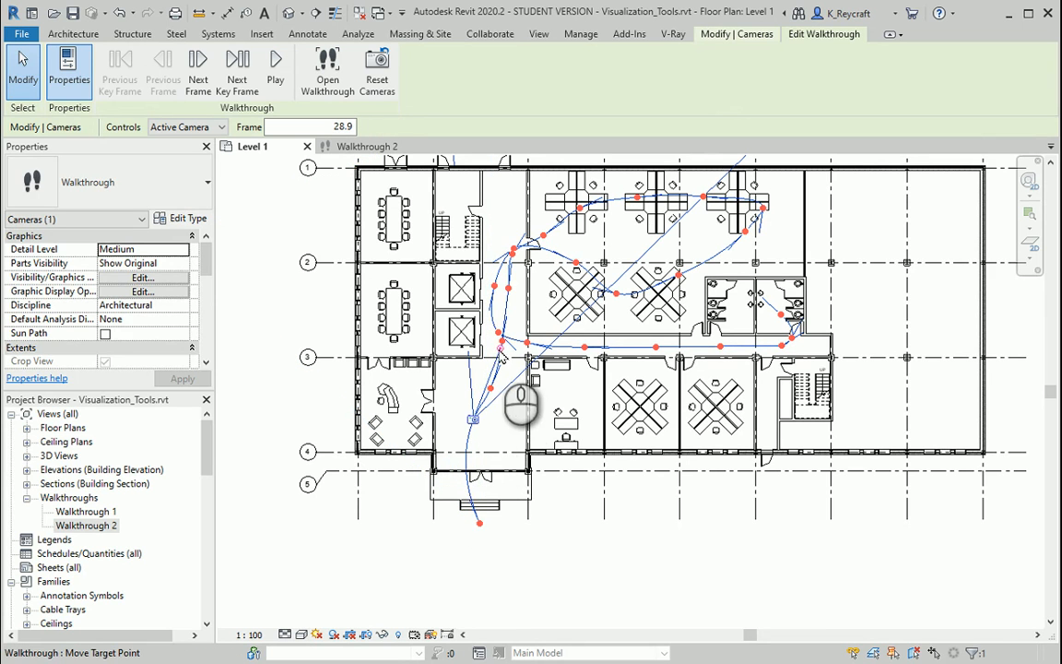
drag(498, 348, 426, 406)
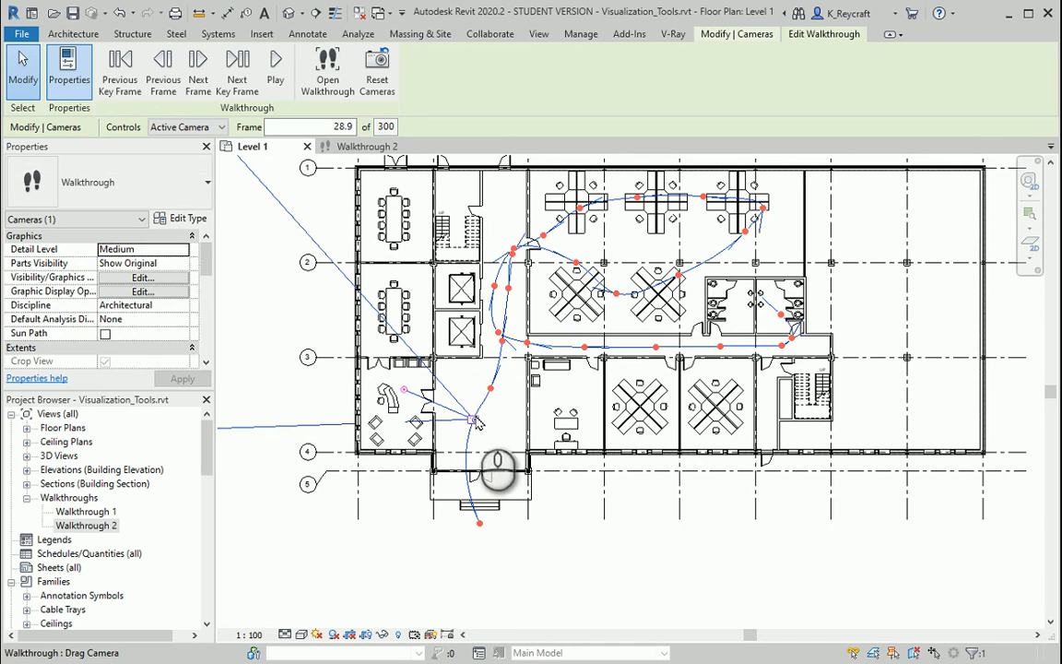
drag(475, 420, 481, 388)
scroll(503, 341, down, 2)
drag(486, 332, 486, 332)
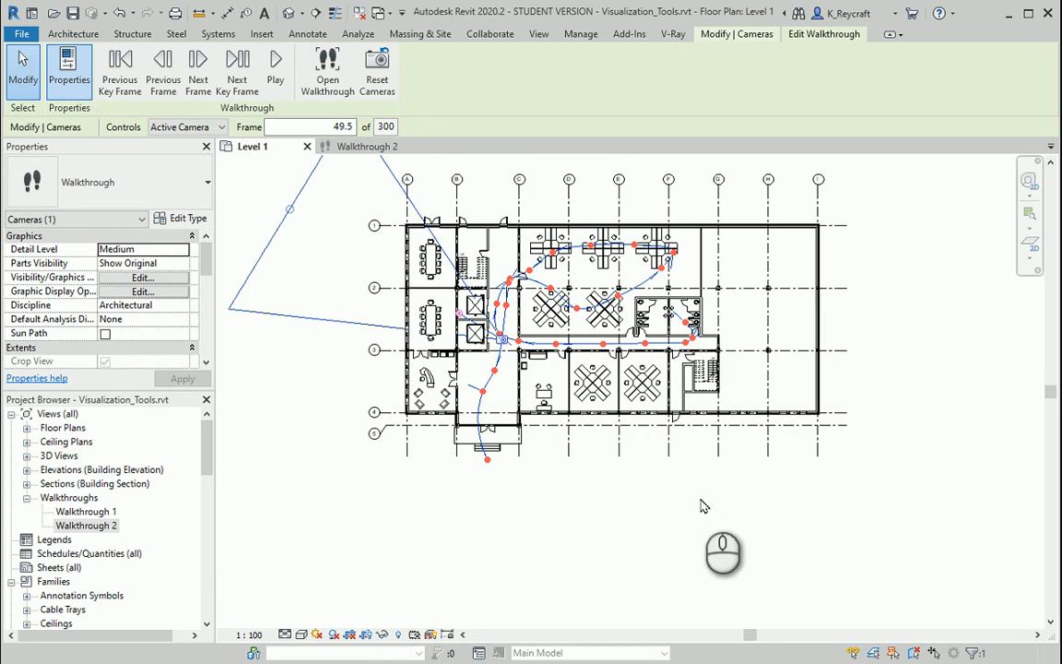
- Set the walkthrough's current frame to 1, play the camera's movement along the path on the Level 1 plan and stop the playback
click(316, 127)
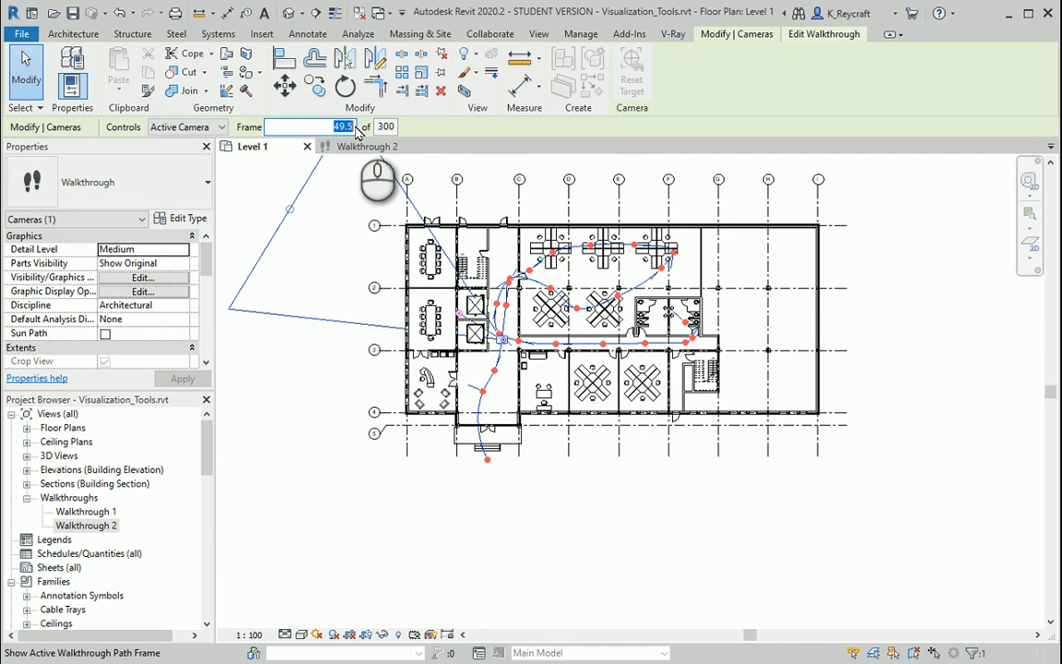
text(1)
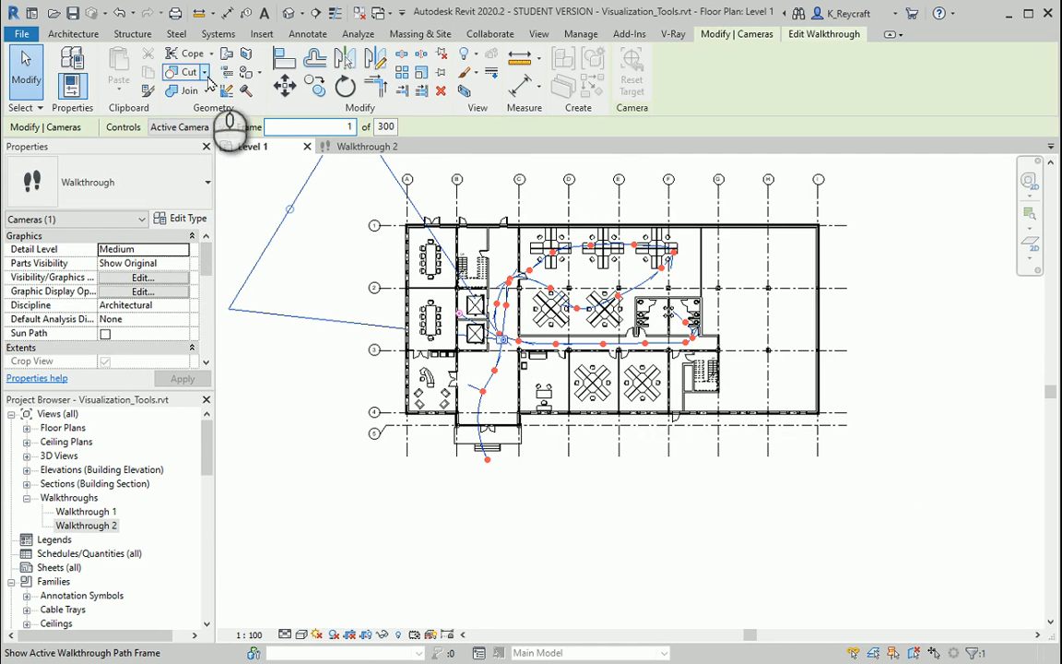
key(Return)
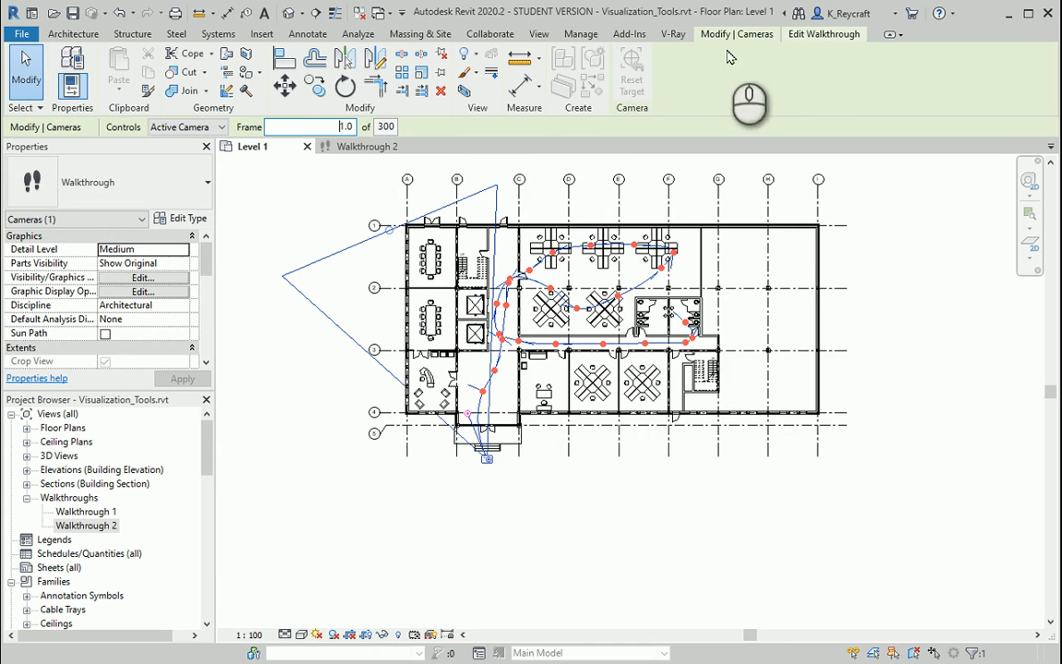
click(818, 35)
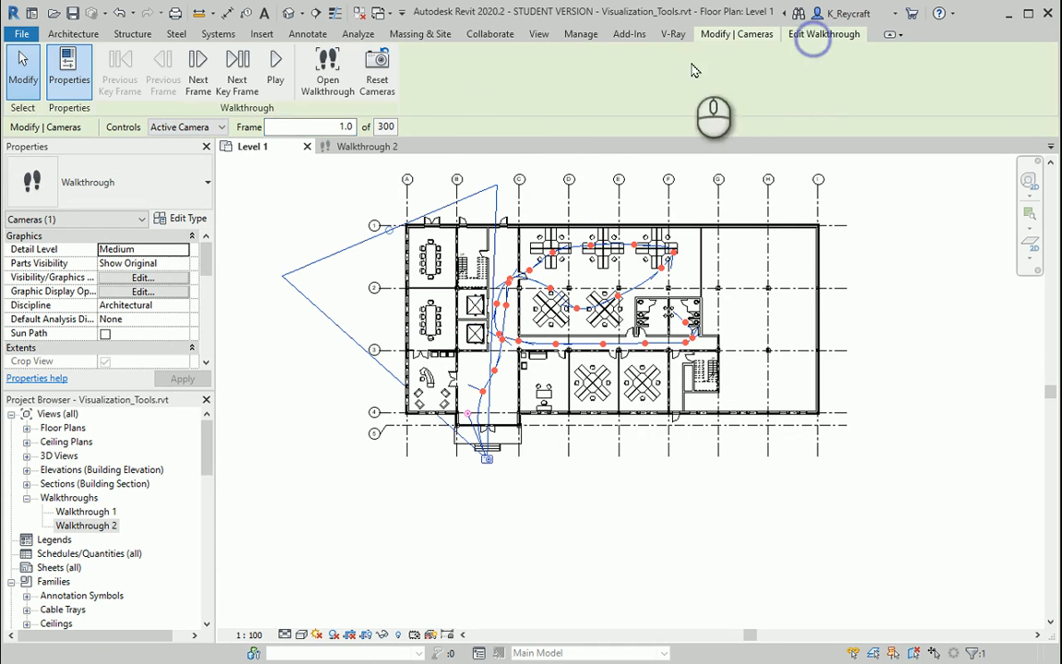
click(275, 70)
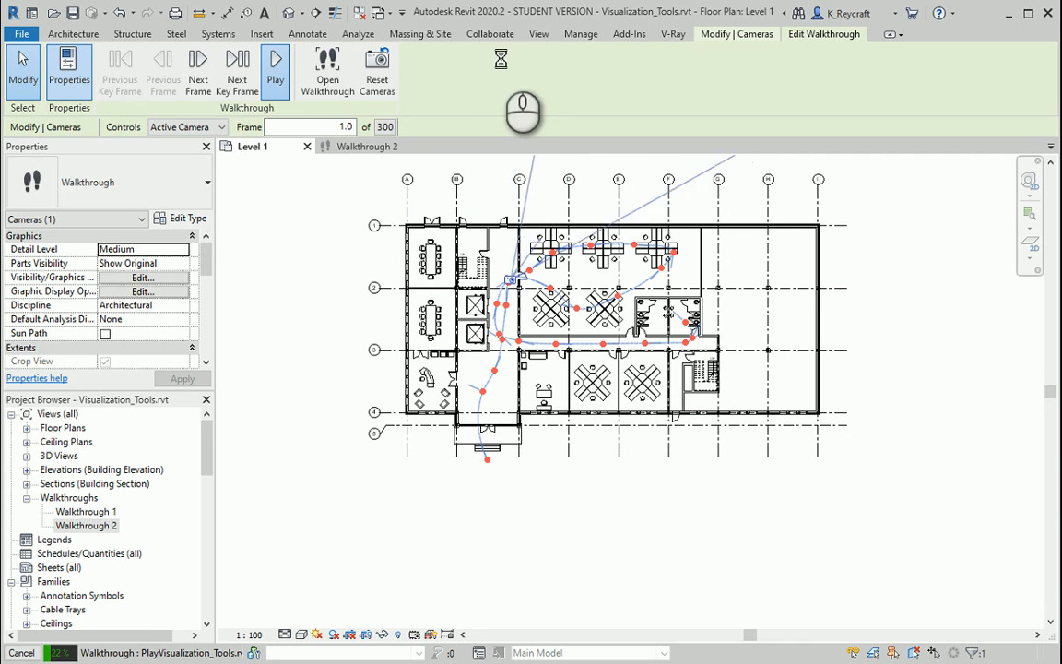
key(Escape)
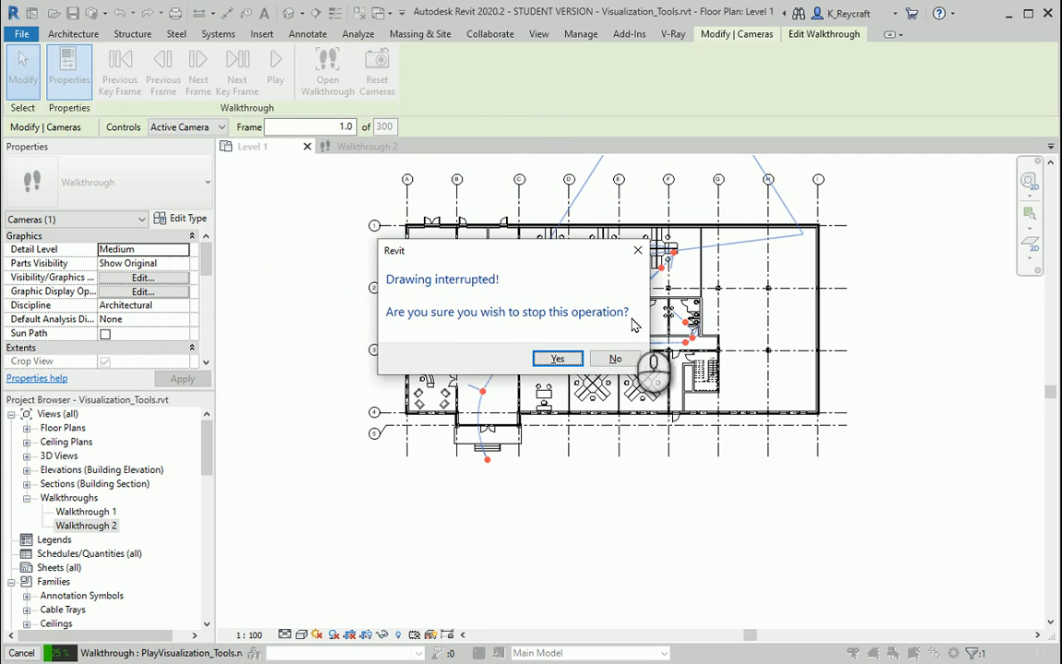
click(549, 359)
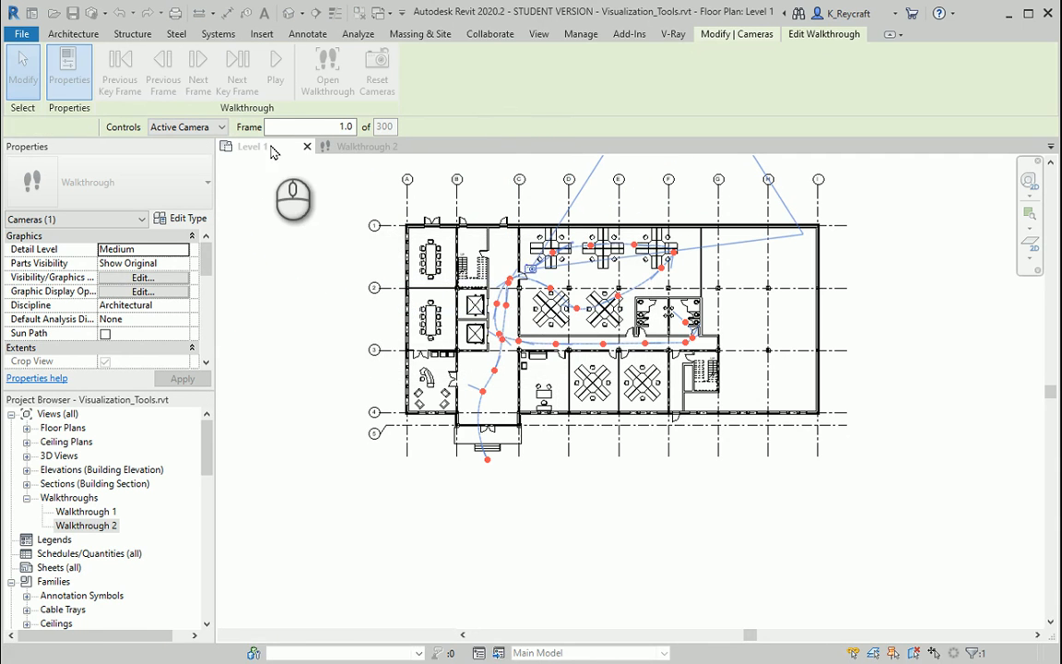
- Return to the Walkthrough 2 view and play the walkthrough with the adjusted camera directions
click(355, 149)
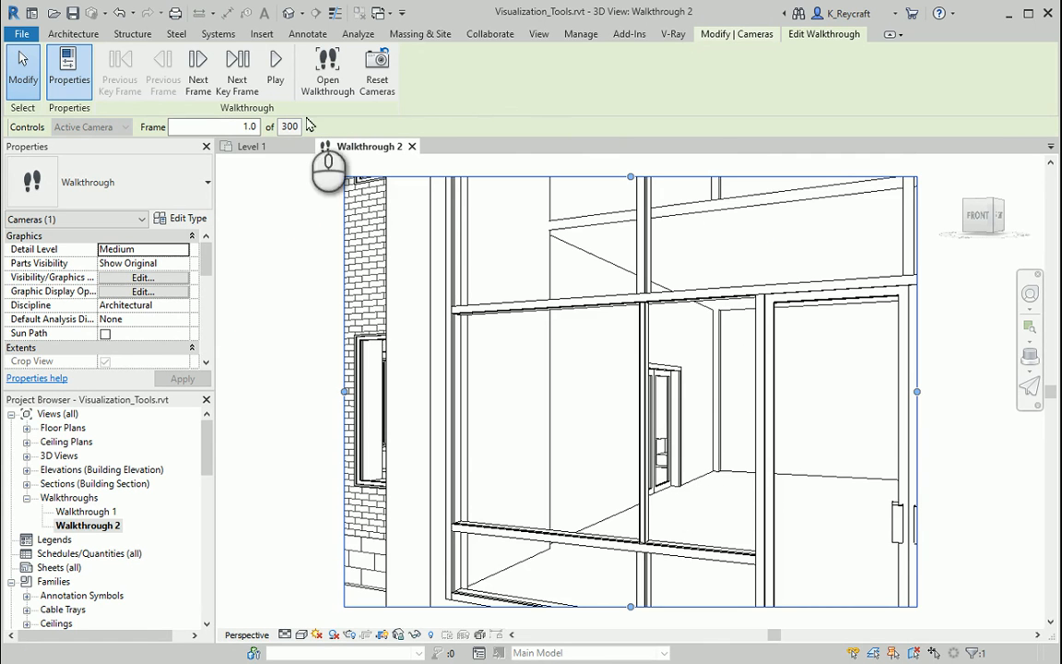
click(276, 66)
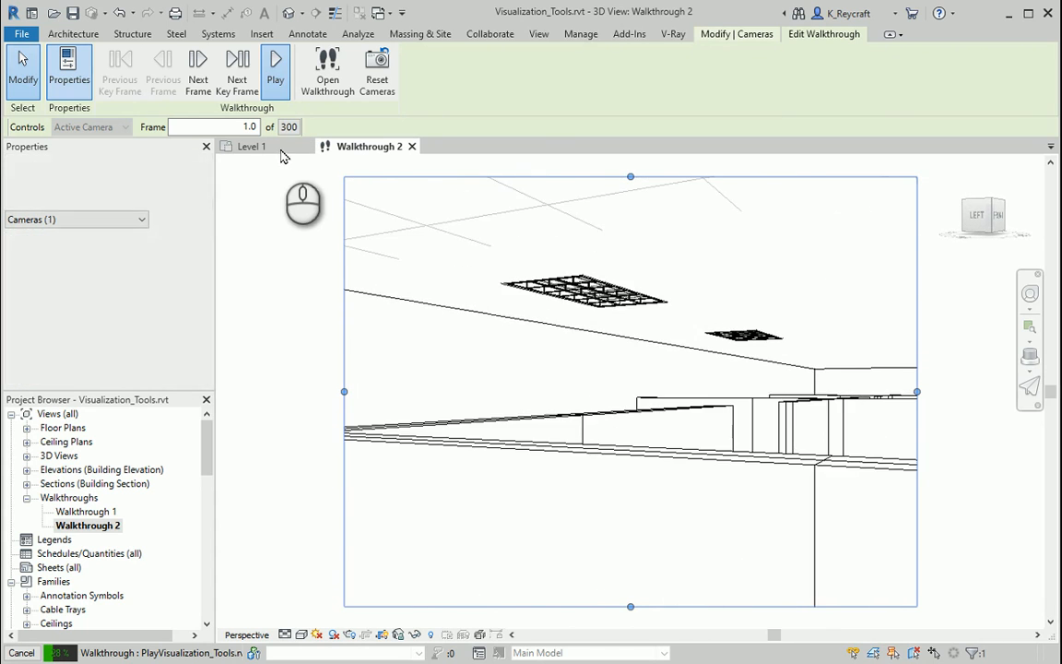
- Stop the walkthrough playback and view the building sections Section 1 and Section 2, ending in Section 1
key(Escape)
click(551, 363)
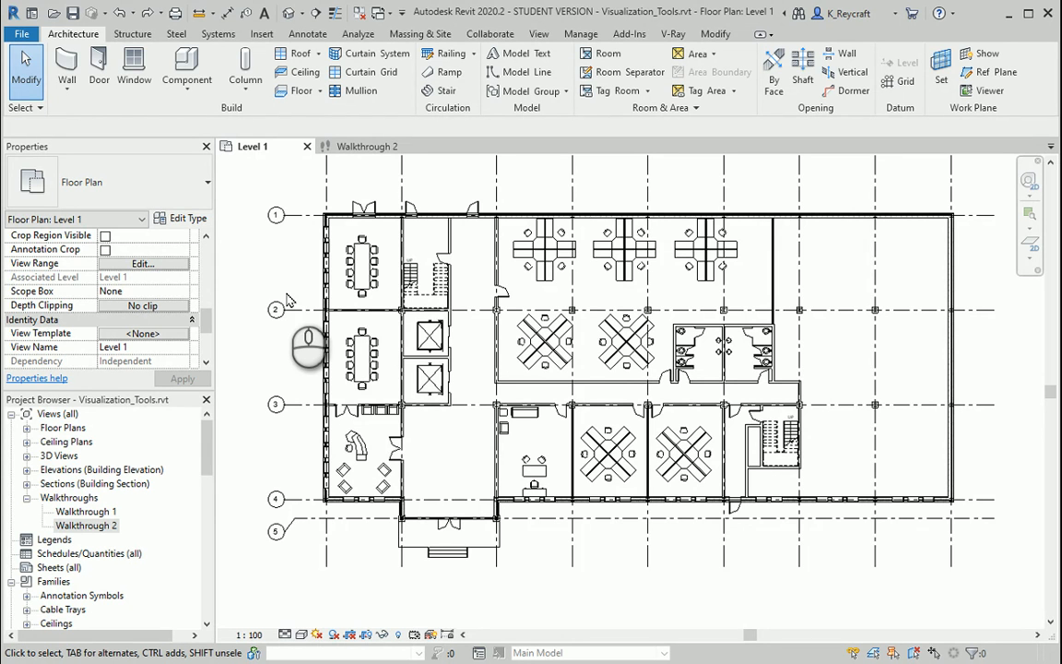
click(27, 483)
double_click(76, 497)
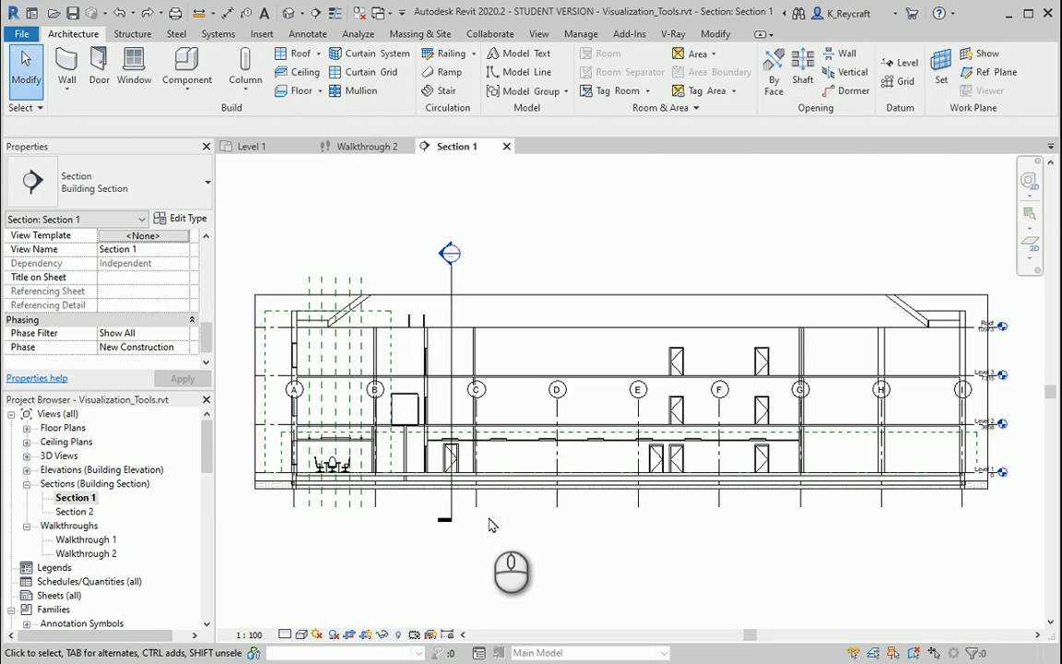
double_click(74, 512)
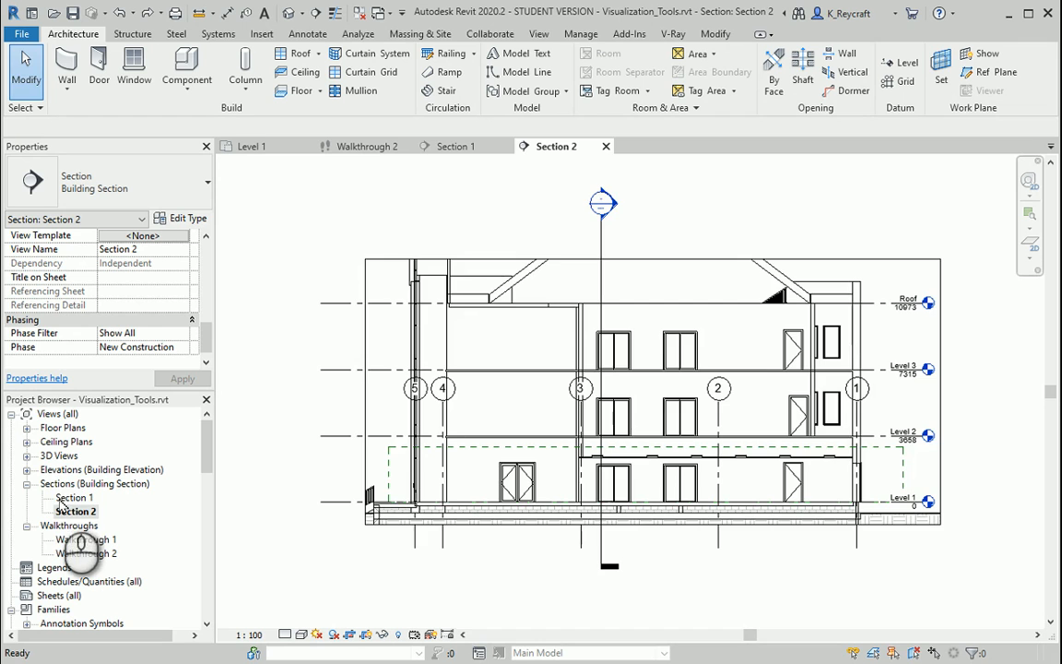
double_click(60, 498)
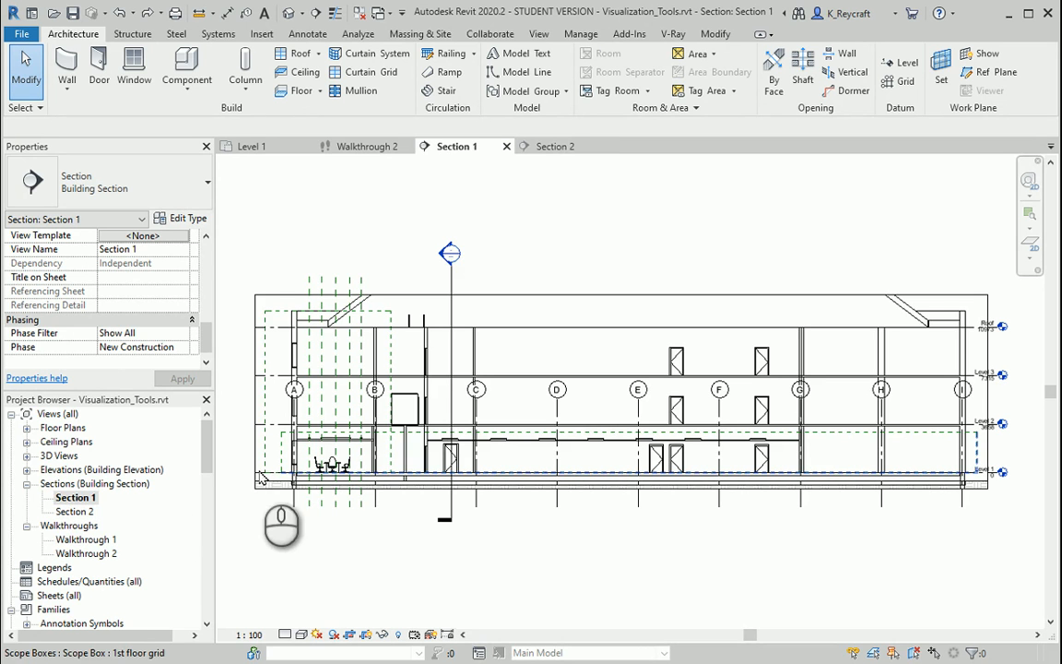
- Show the Walkthrough 2 camera in Section 1 and edit the walkthrough there
click(81, 553)
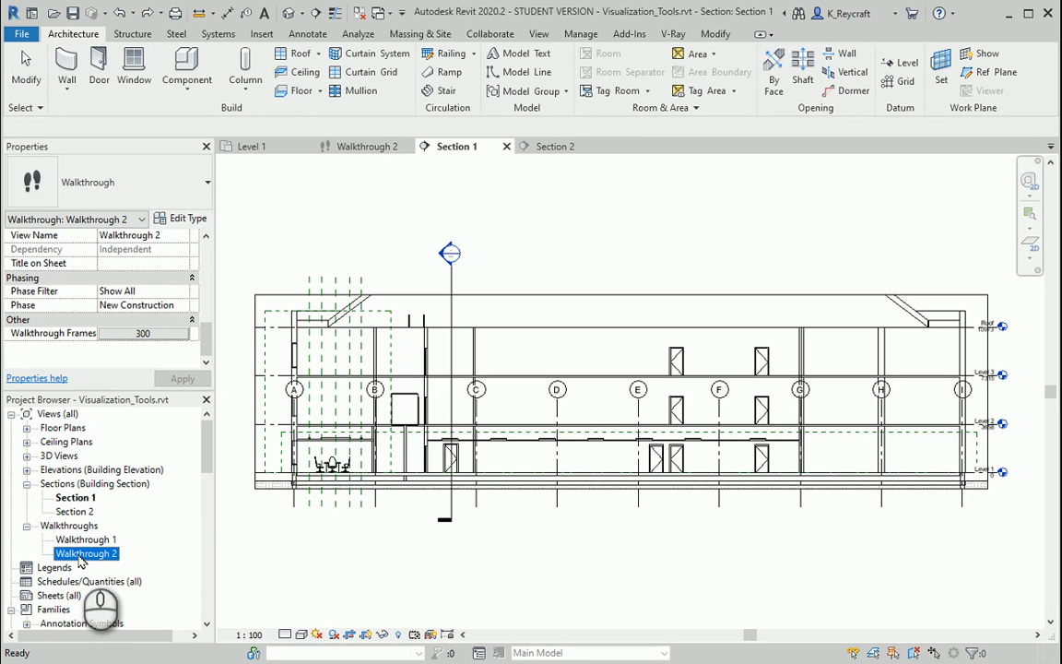
right_click(81, 555)
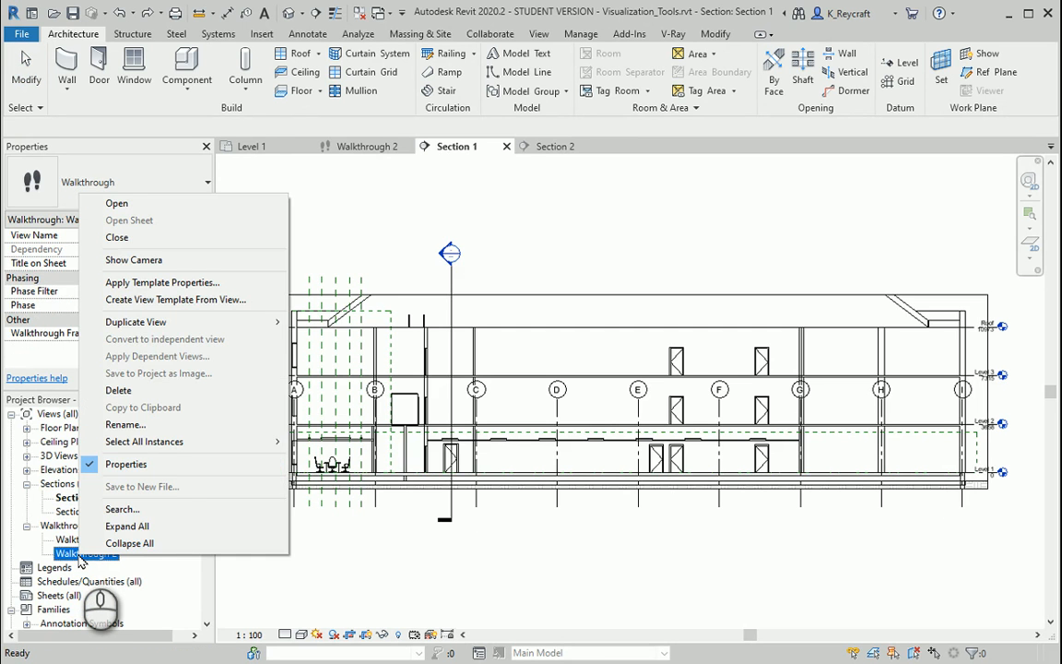
click(132, 261)
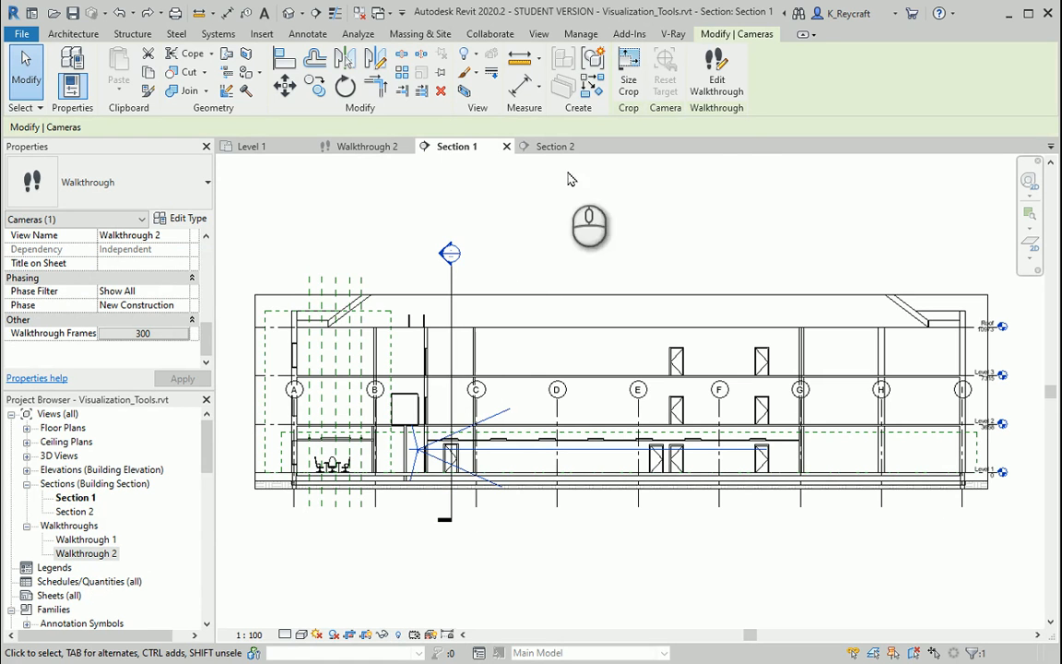
click(719, 79)
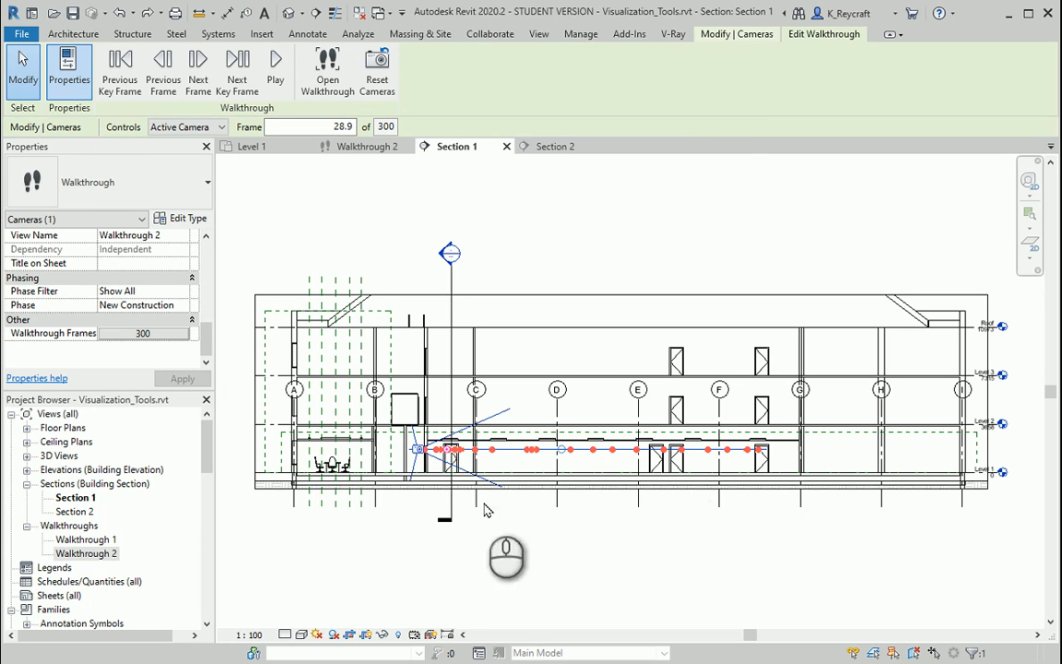
- In Section 1, tilt the camera target down at the frame 28.9 key frame and up to ceiling height at the frame 79.3 key frame
scroll(424, 451, up, 5)
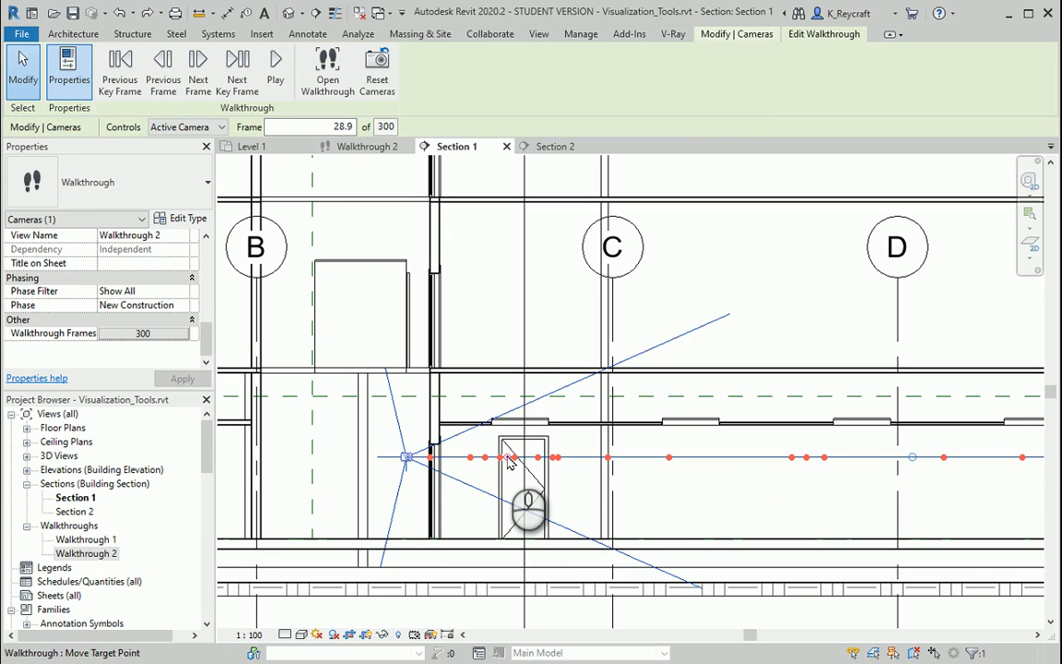
drag(510, 463, 506, 498)
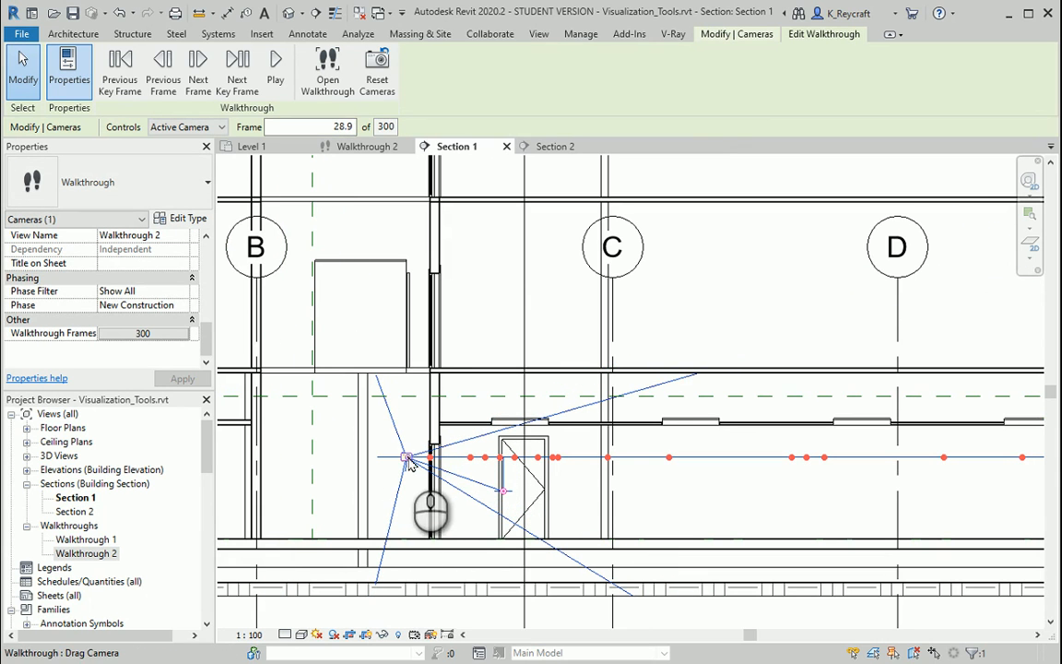
drag(410, 461, 670, 462)
scroll(599, 507, down, 2)
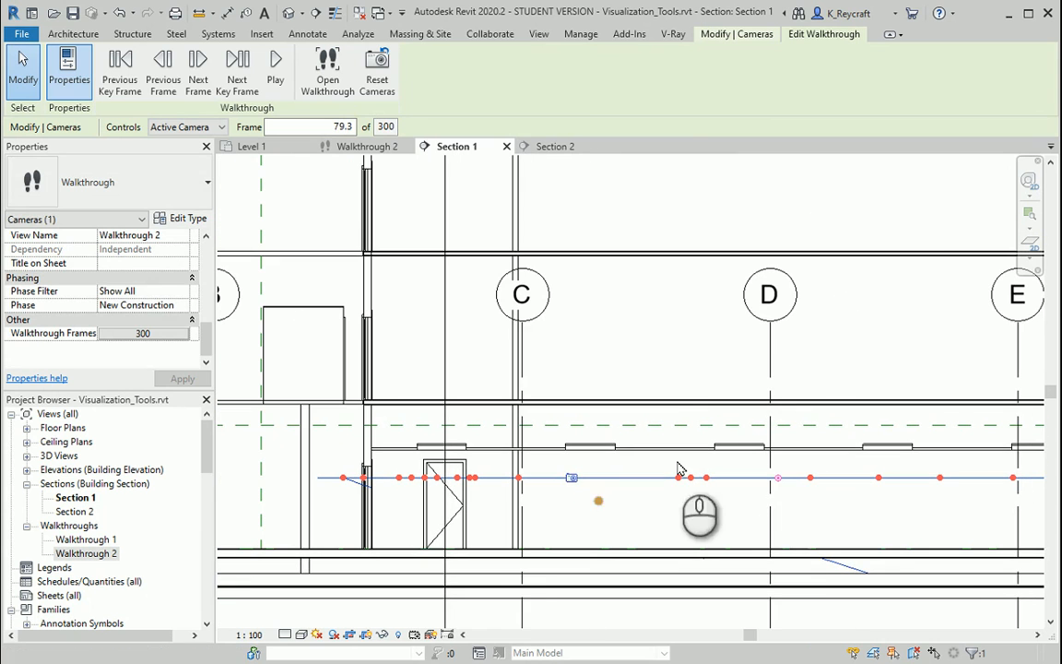
drag(779, 481, 782, 450)
scroll(613, 507, down, 2)
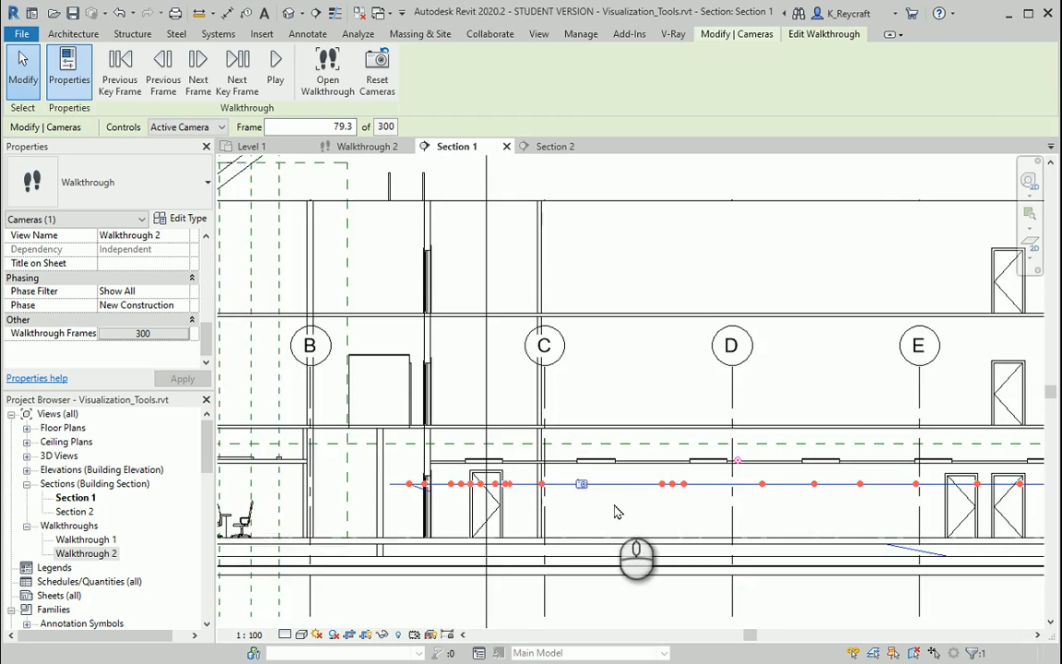
- Set the walkthrough's current frame to 250 and try to move the camera along its path between grids D and E
middle_drag(616, 510, 550, 518)
scroll(376, 494, down, 3)
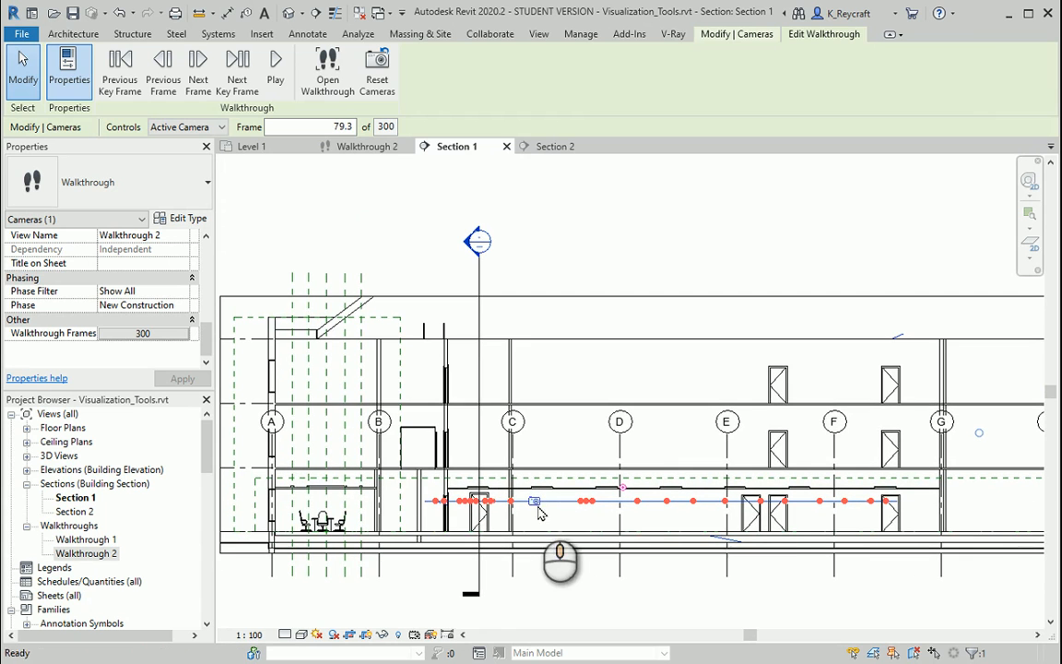
click(326, 126)
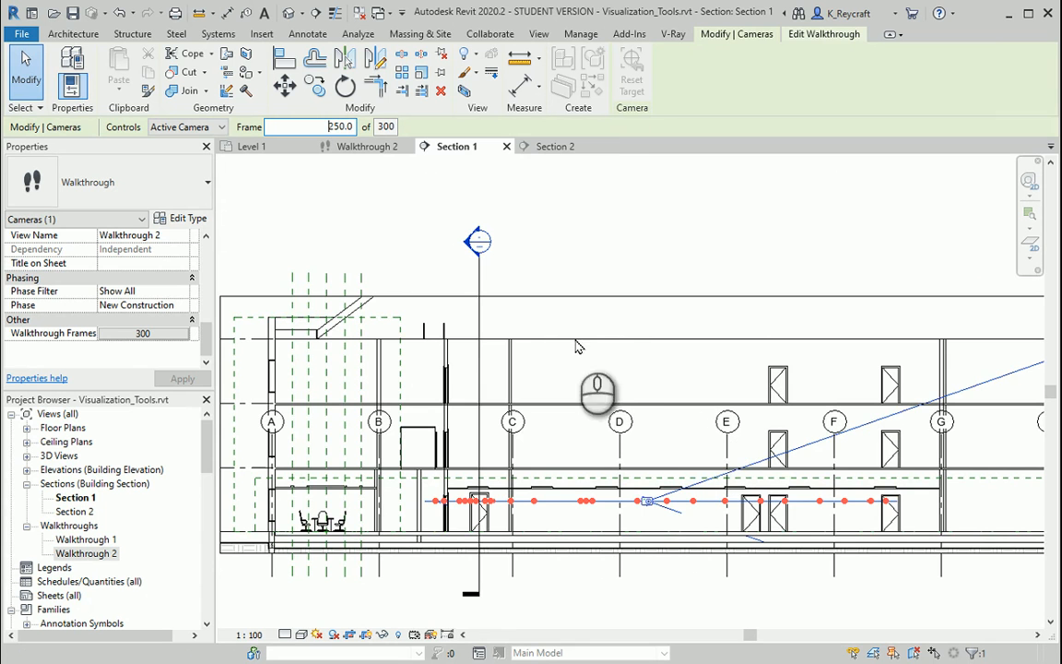
middle_drag(633, 395, 408, 337)
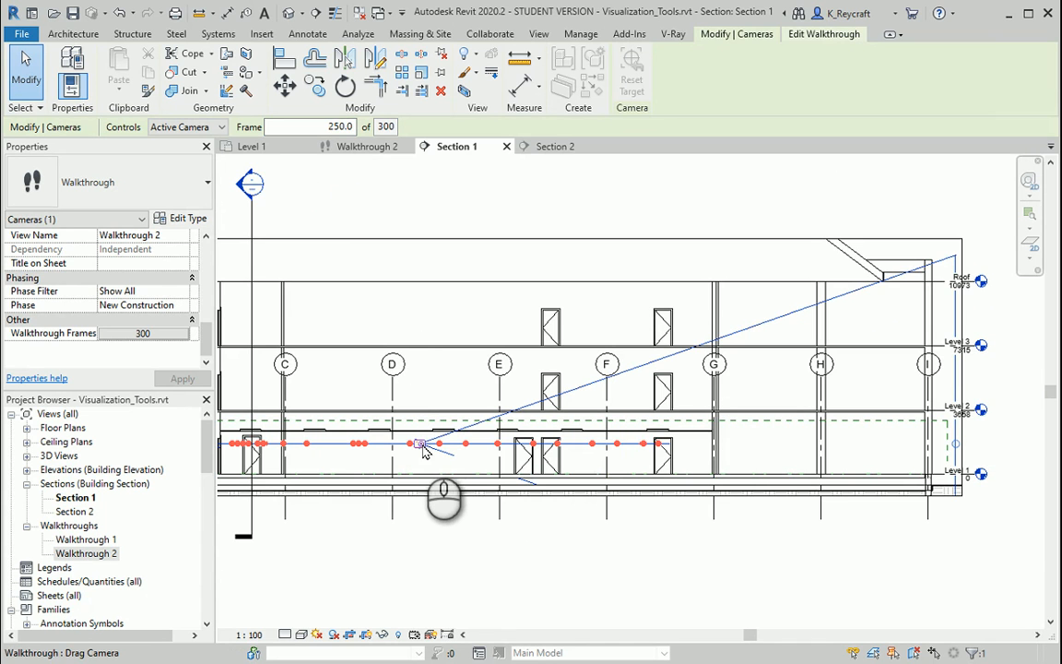
scroll(423, 450, up, 4)
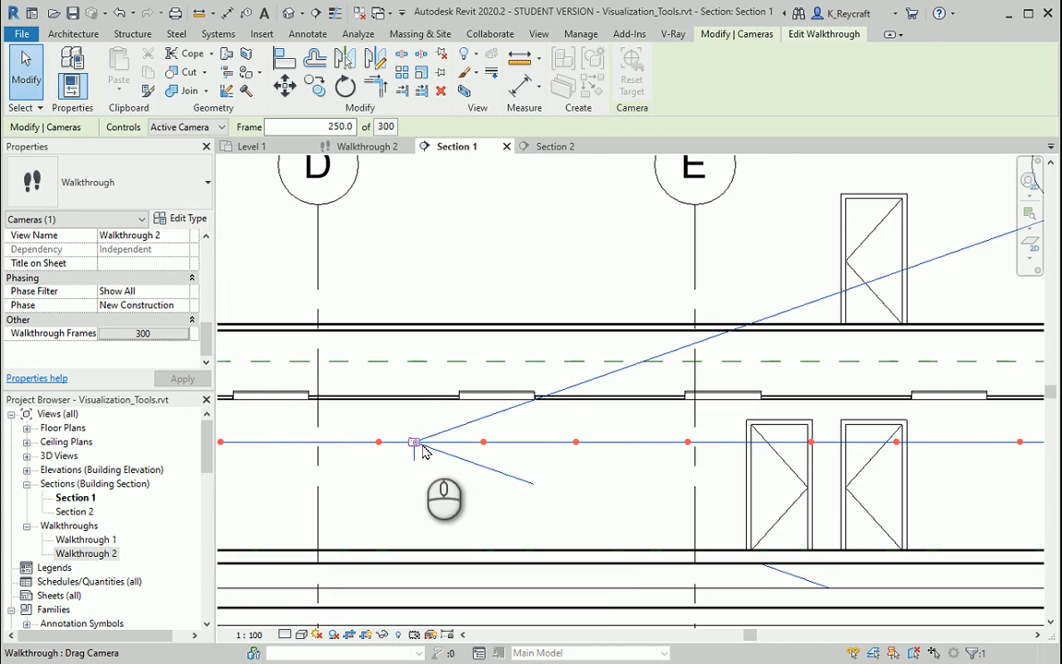
scroll(452, 452, up, 2)
scroll(466, 454, down, 6)
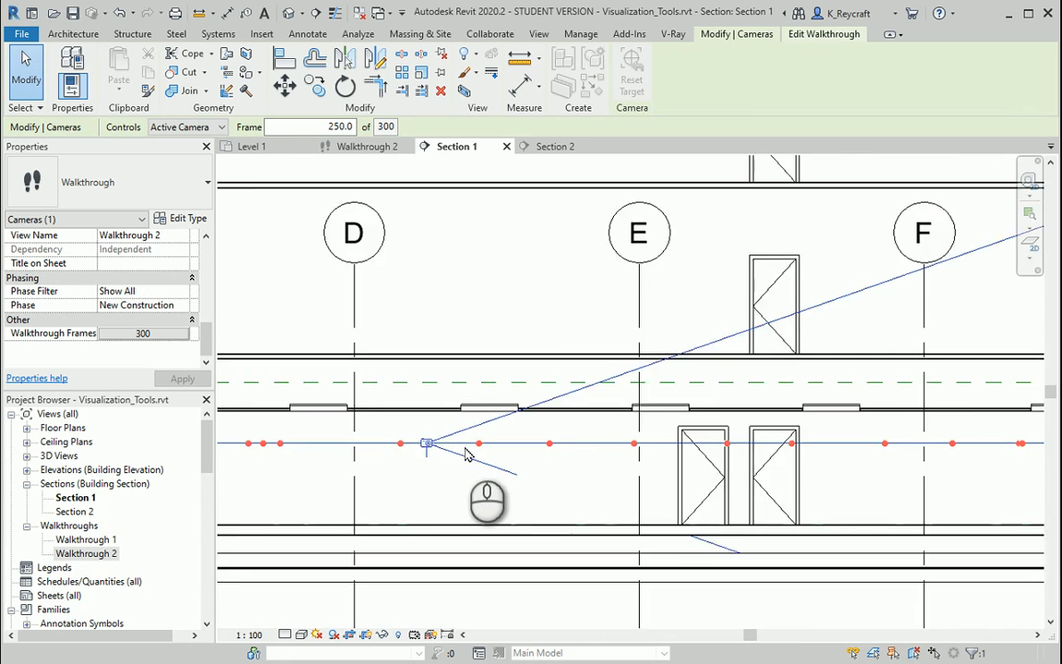
scroll(290, 452, down, 1)
middle_drag(291, 452, 386, 469)
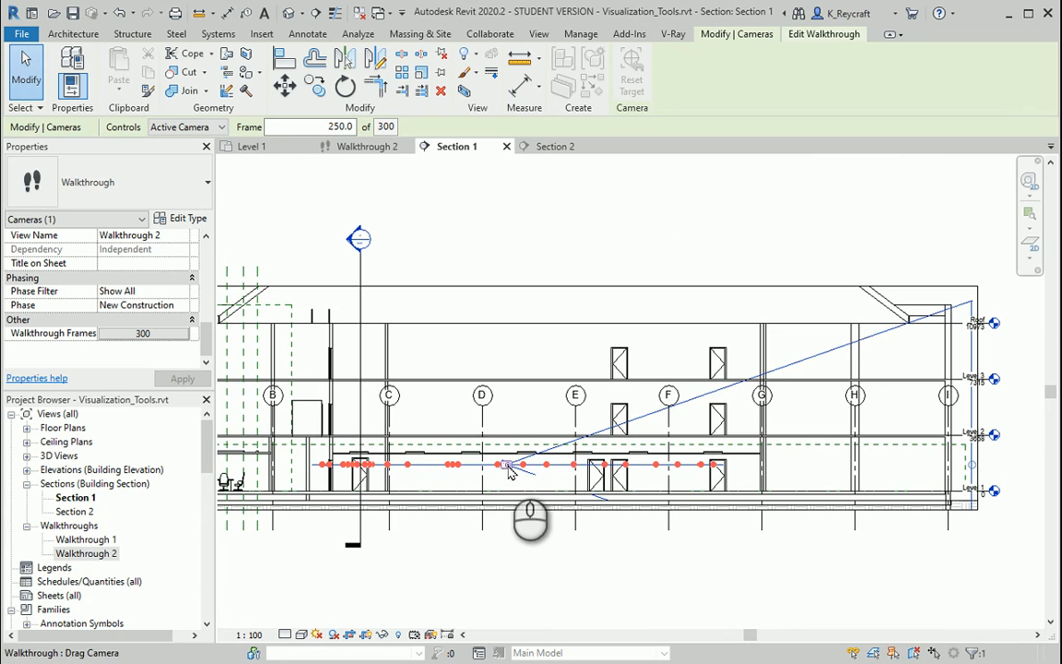
click(508, 466)
click(508, 467)
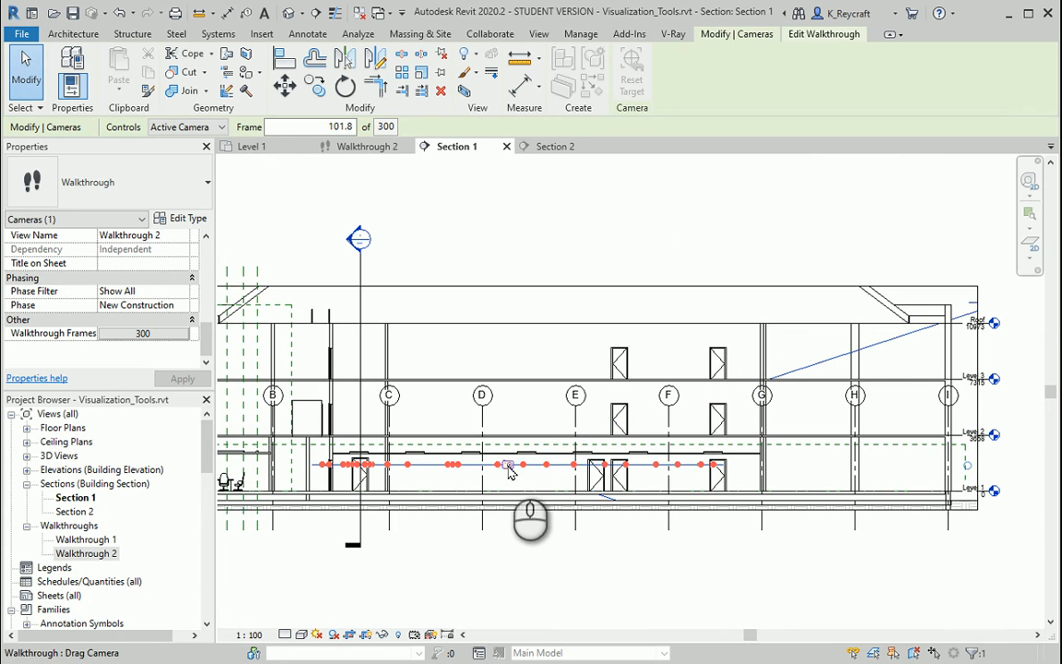
drag(509, 467, 509, 466)
- Set the walkthrough's current frame to 290 and inspect the camera near the end of the path in Section 1
click(314, 126)
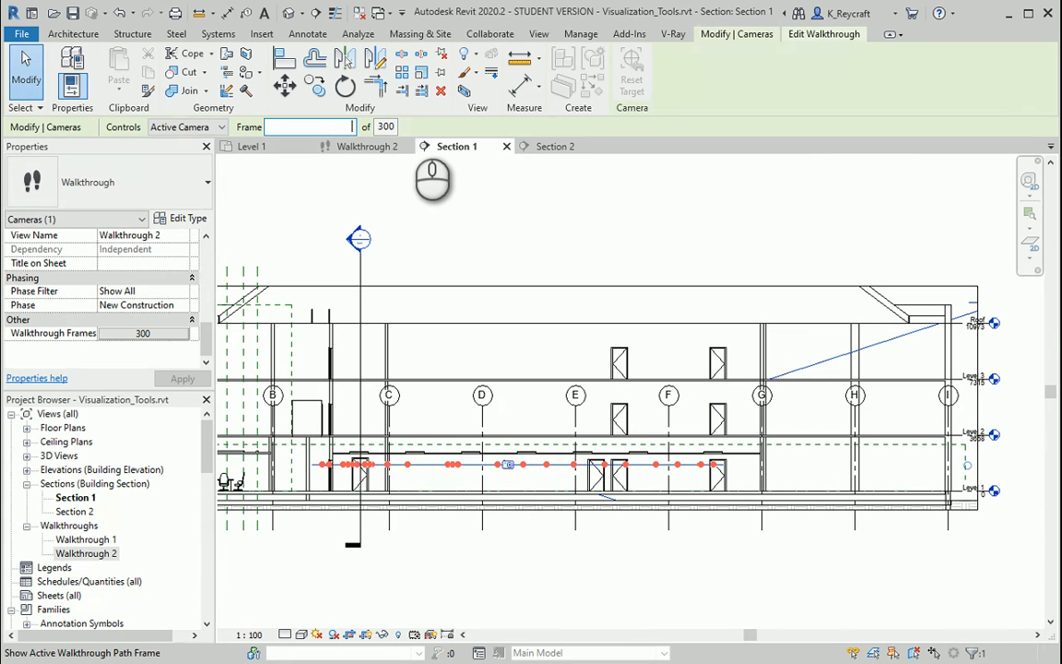
text(290)
key(Return)
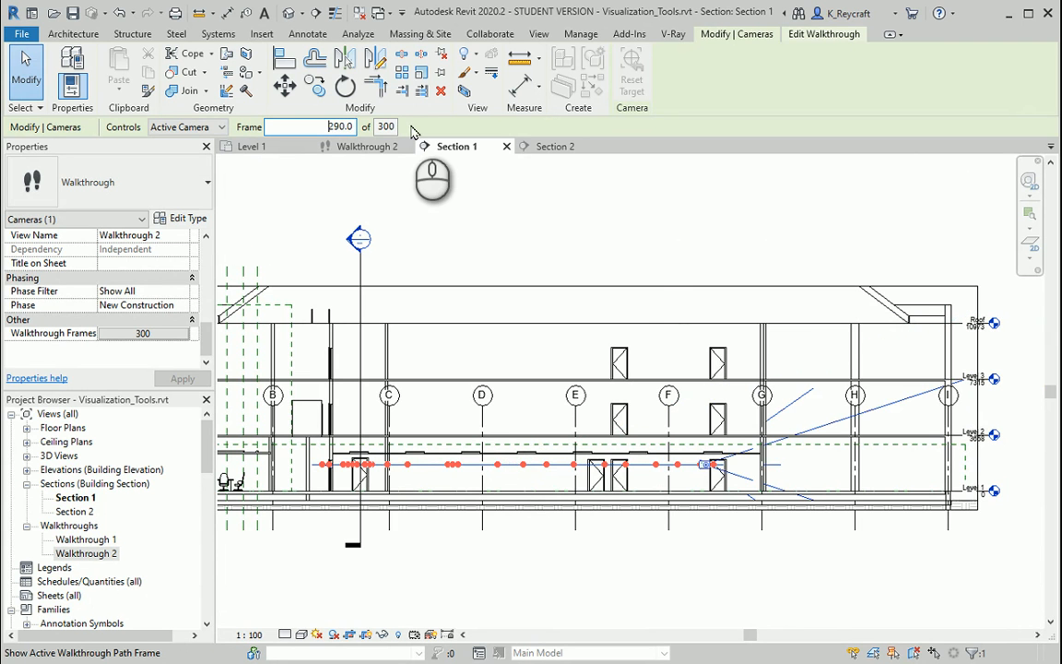
scroll(797, 473, up, 5)
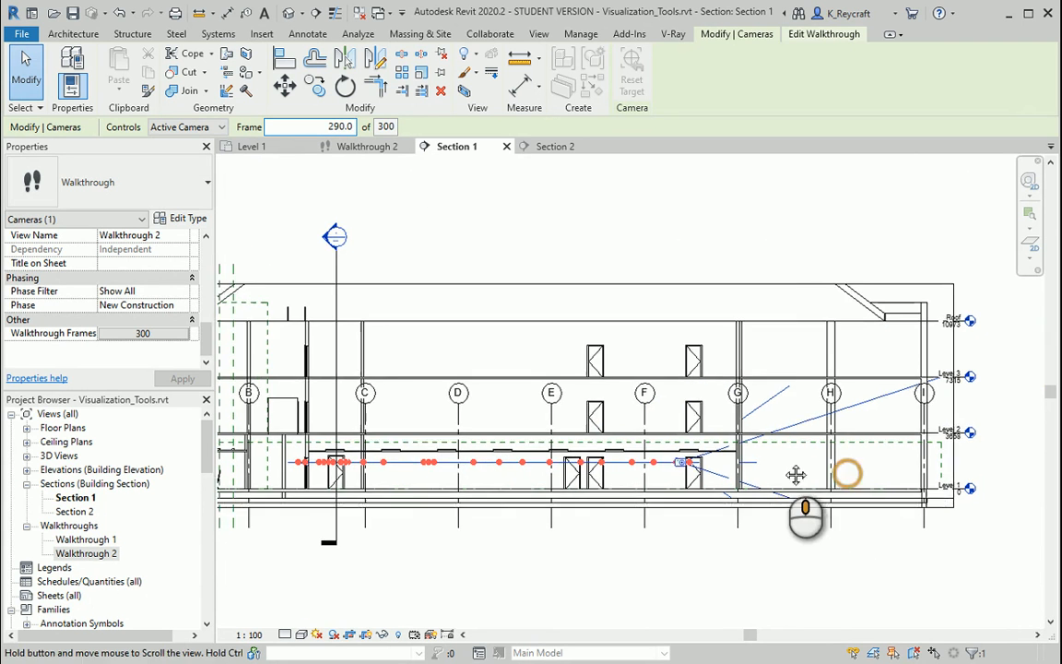
scroll(653, 469, up, 3)
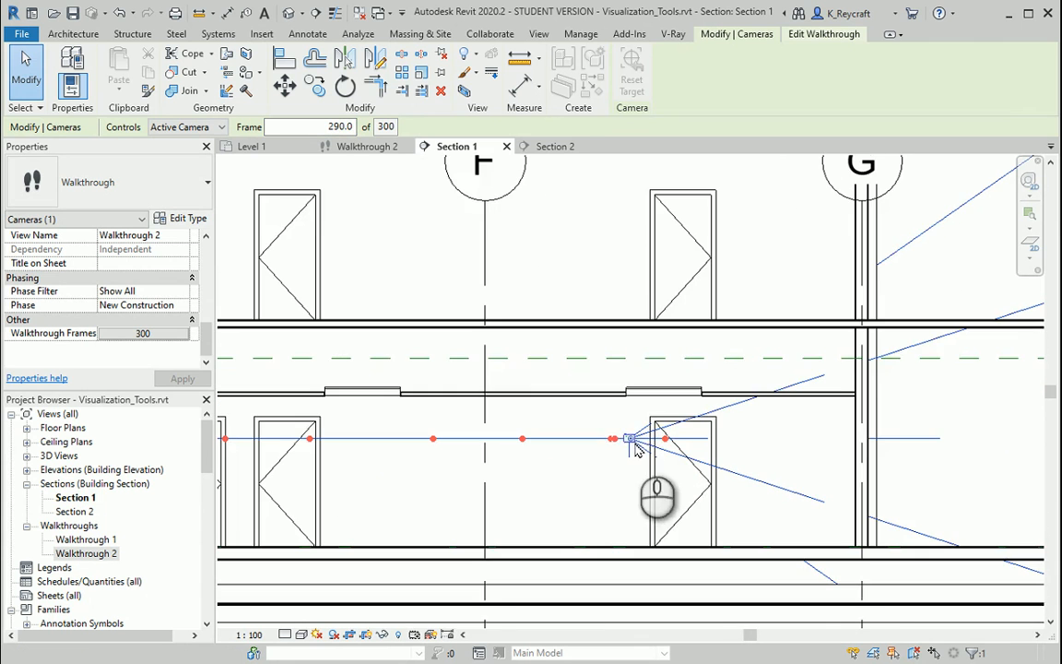
scroll(726, 460, down, 1)
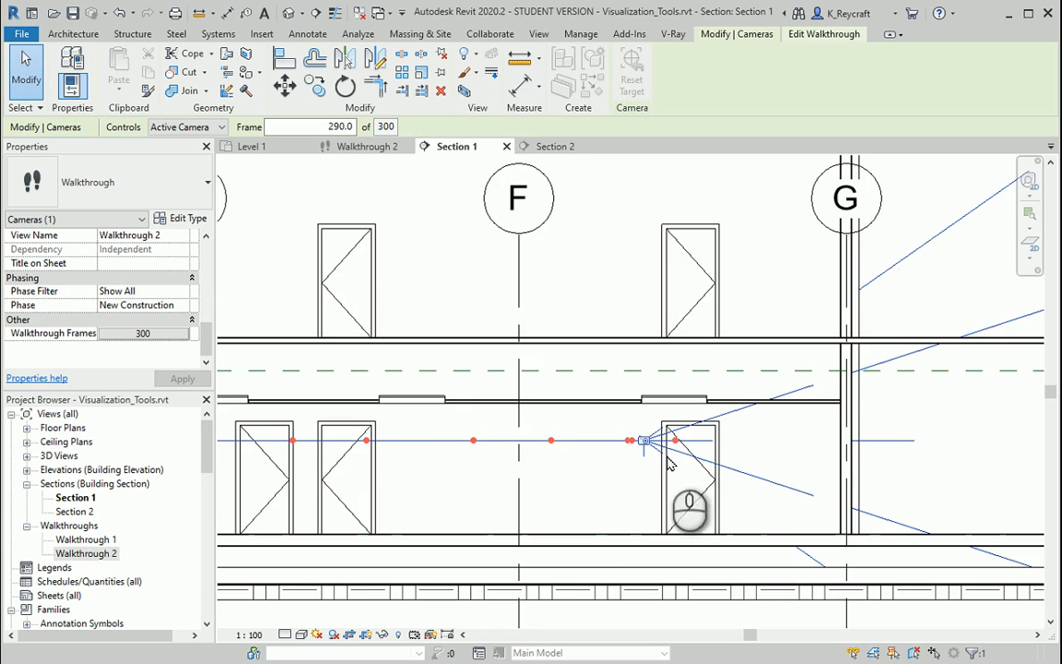
scroll(669, 463, down, 4)
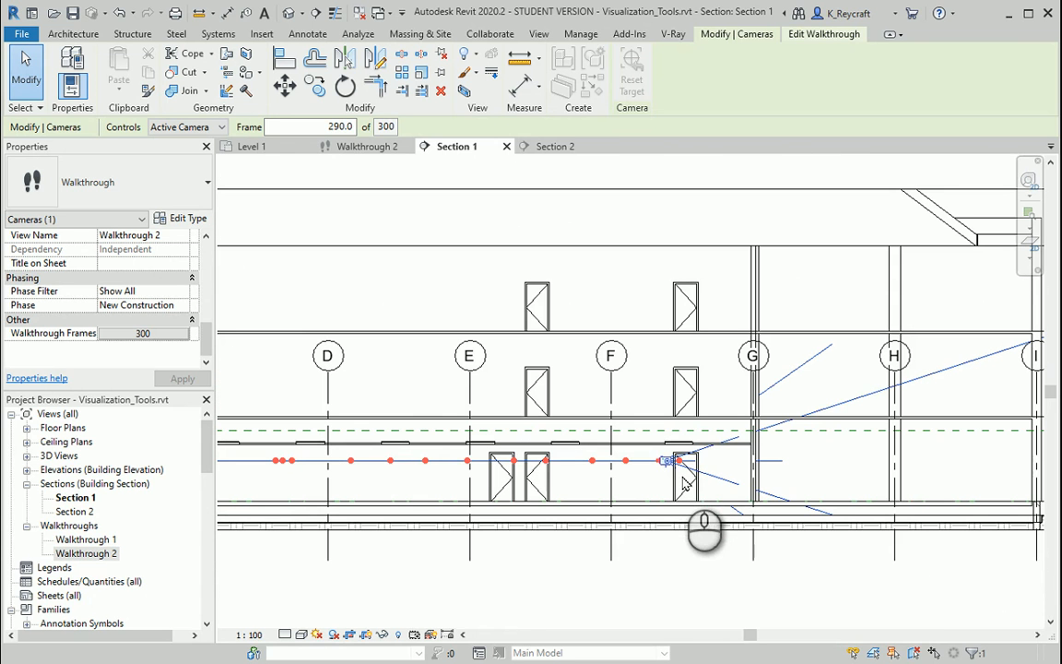
- Show the Walkthrough 2 camera in Section 2, edit the walkthrough there and inspect the camera on its path near grid 3
double_click(67, 513)
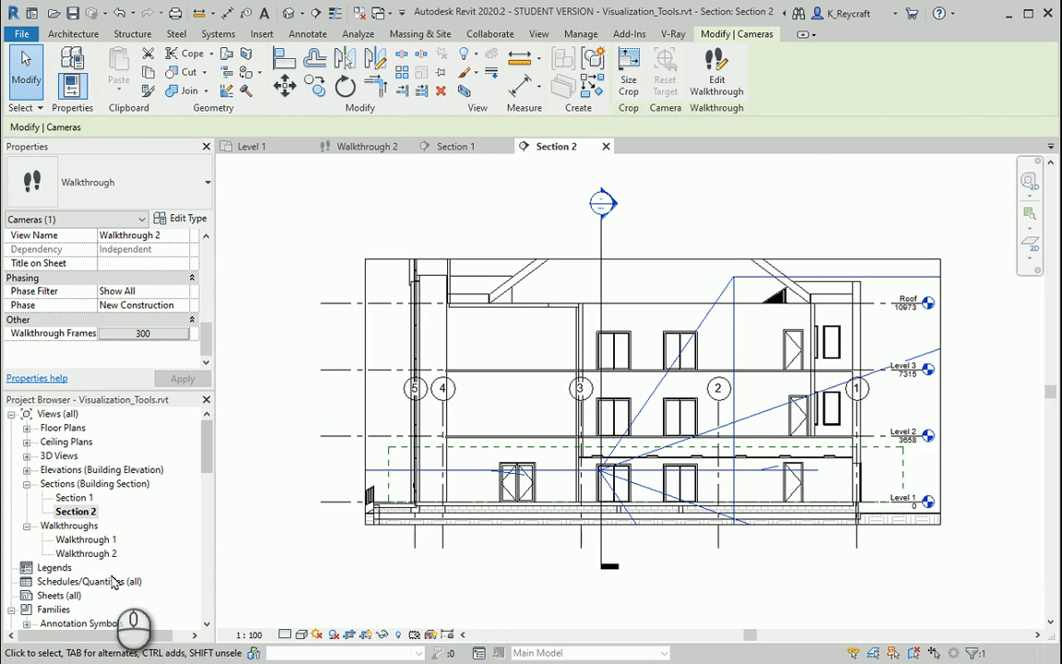
click(97, 554)
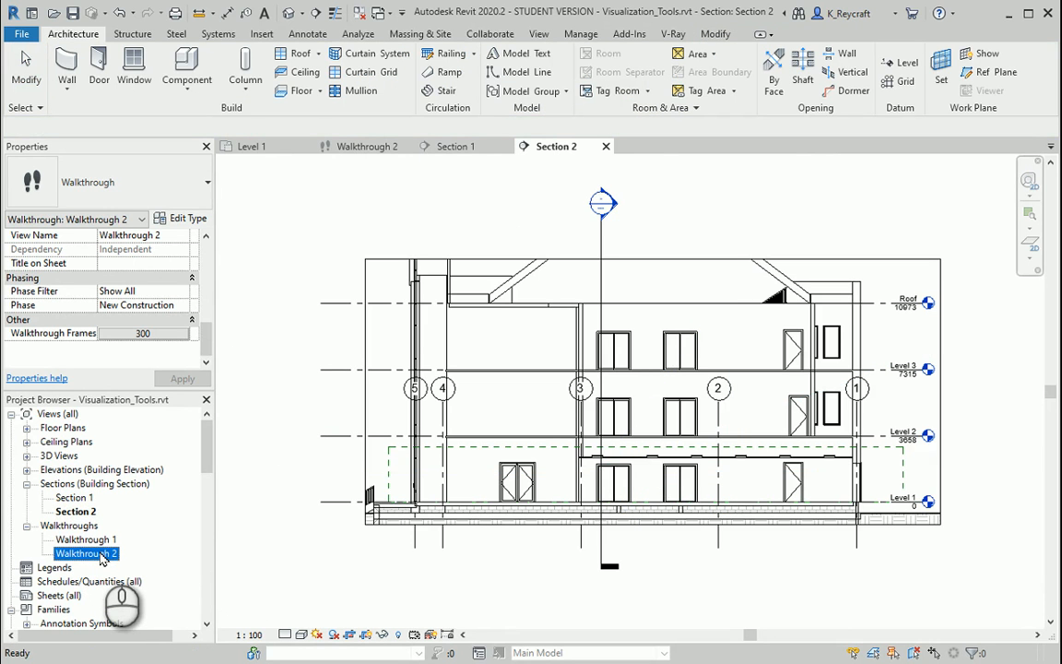
right_click(101, 555)
mouse_move(188, 318)
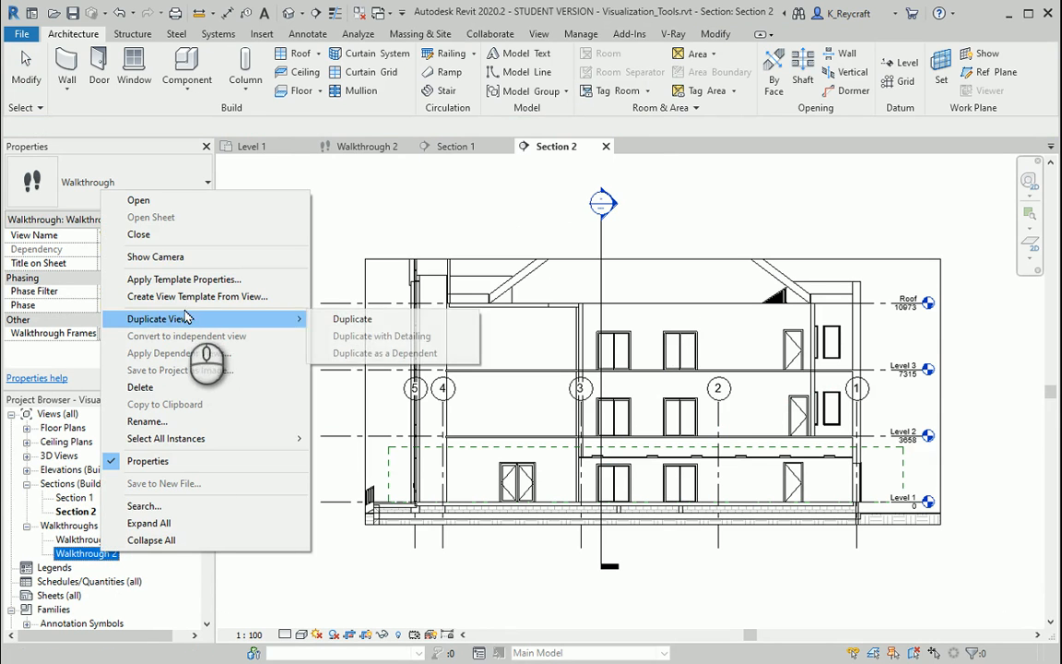
click(175, 257)
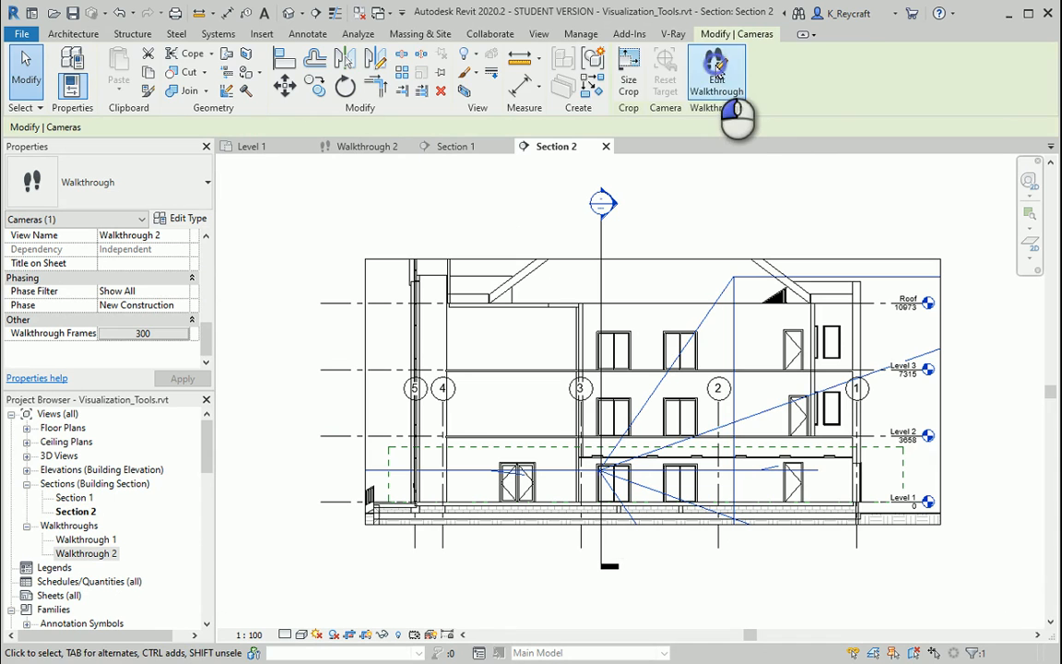
click(718, 79)
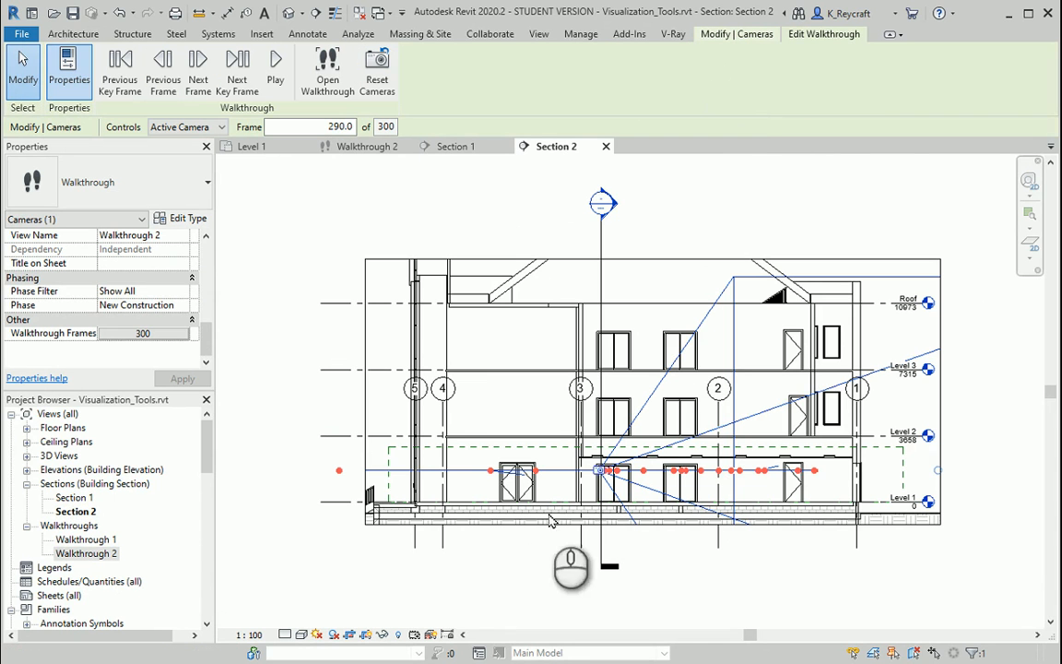
scroll(576, 486, up, 5)
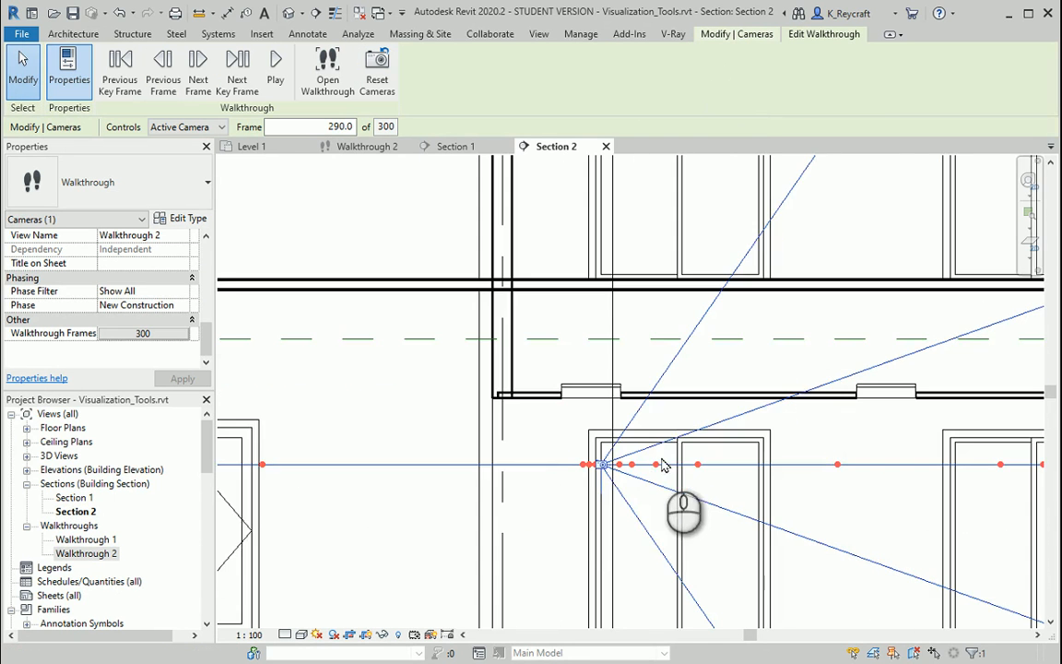
scroll(595, 465, up, 3)
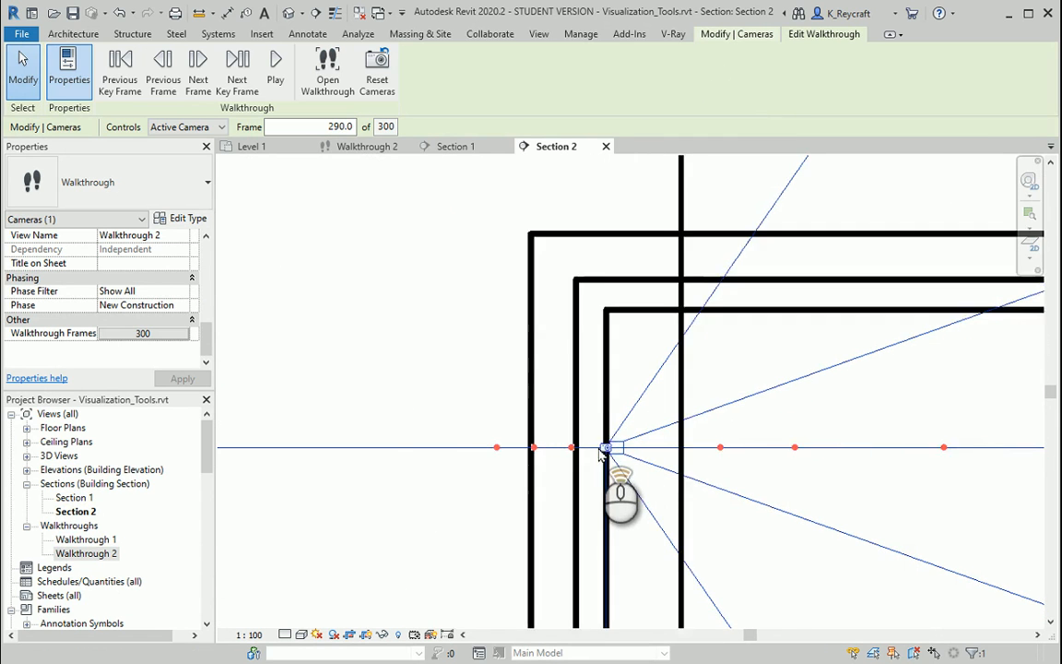
scroll(601, 452, up, 3)
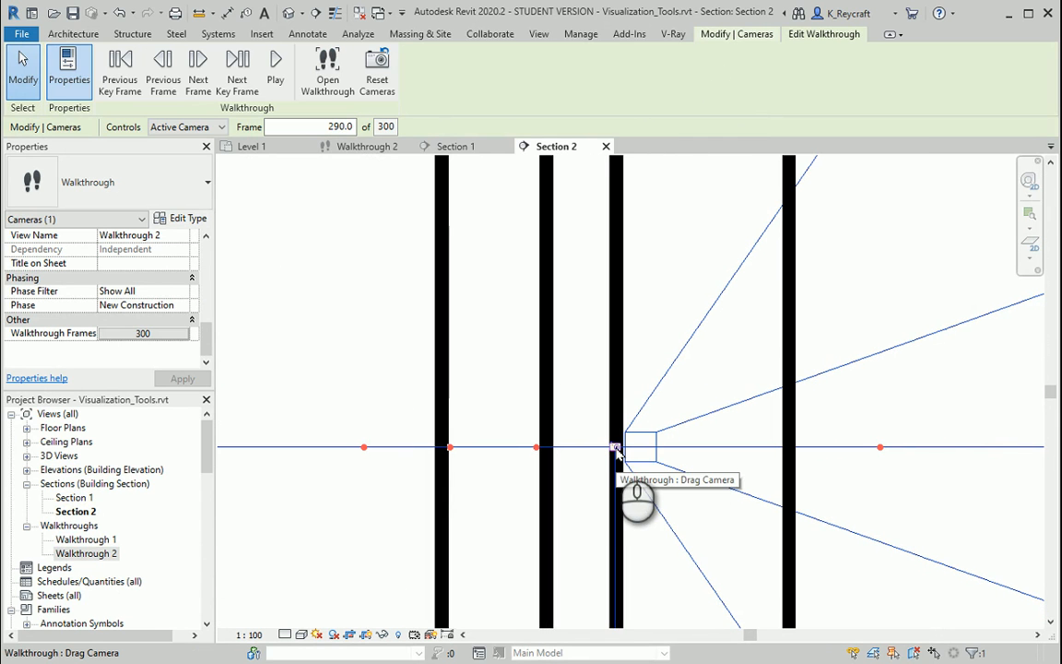
scroll(616, 449, down, 3)
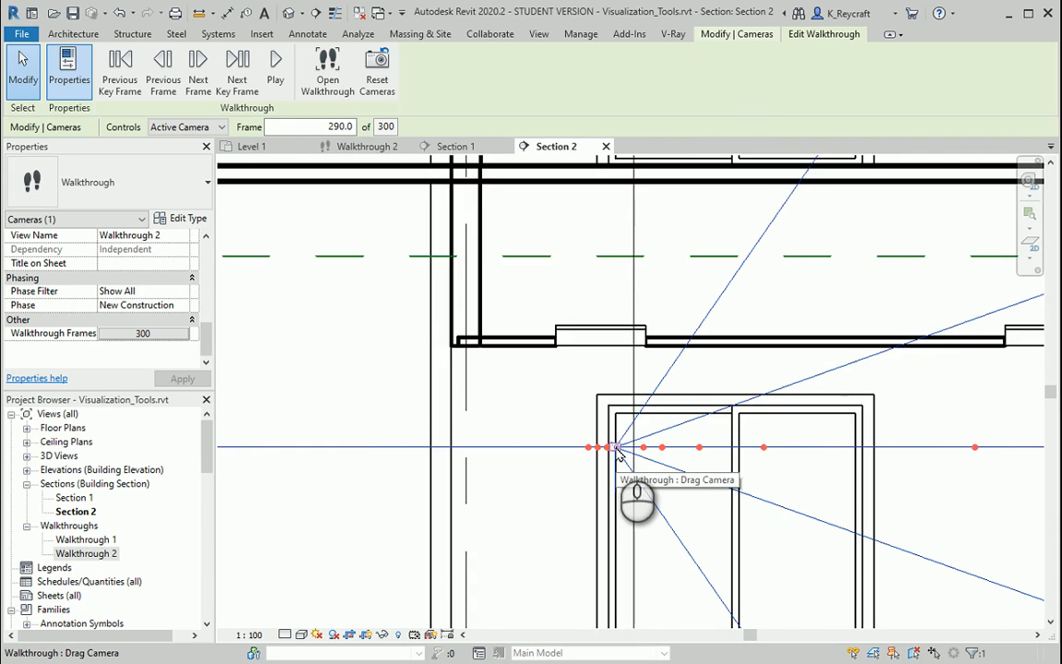
scroll(616, 449, down, 5)
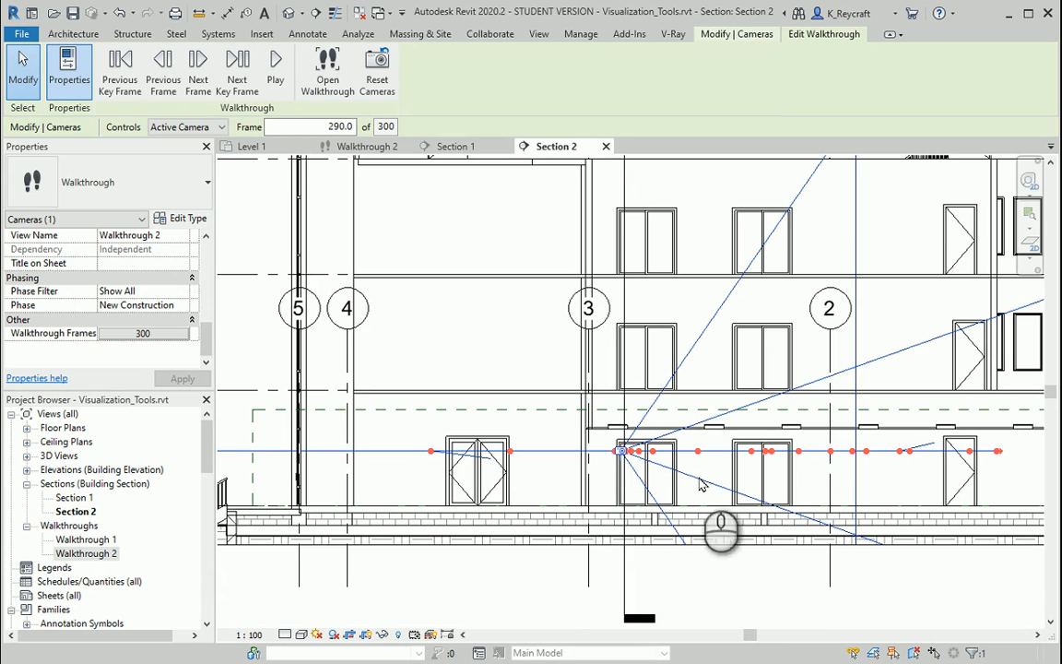
- Set the walkthrough's current frame to 200 and inspect the camera near grid 2 in Section 2
scroll(751, 484, down, 3)
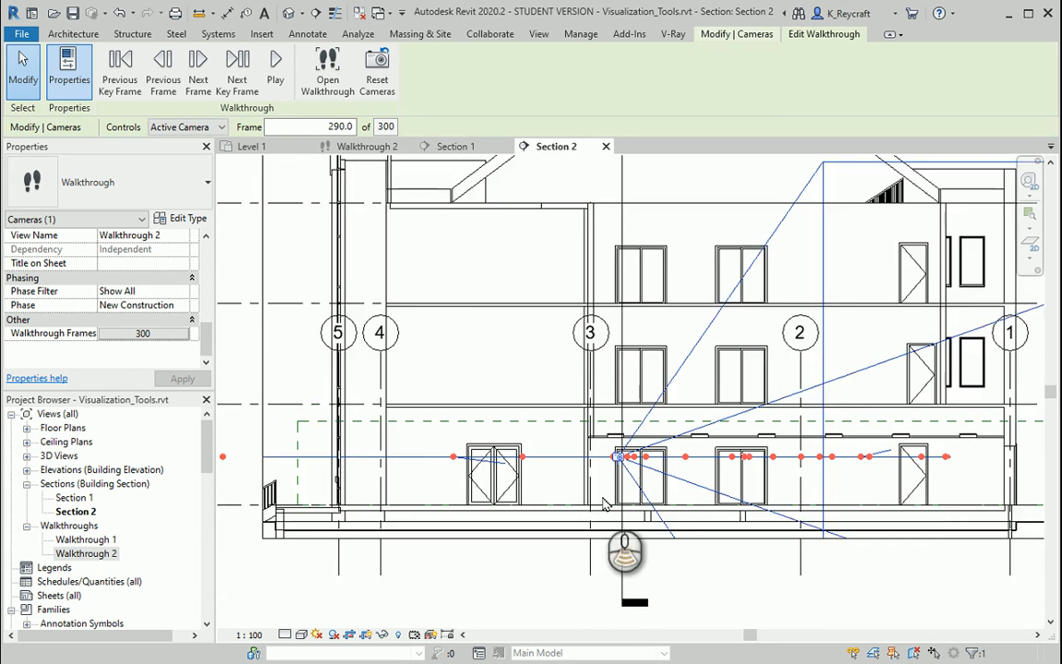
click(300, 118)
drag(330, 125, 376, 127)
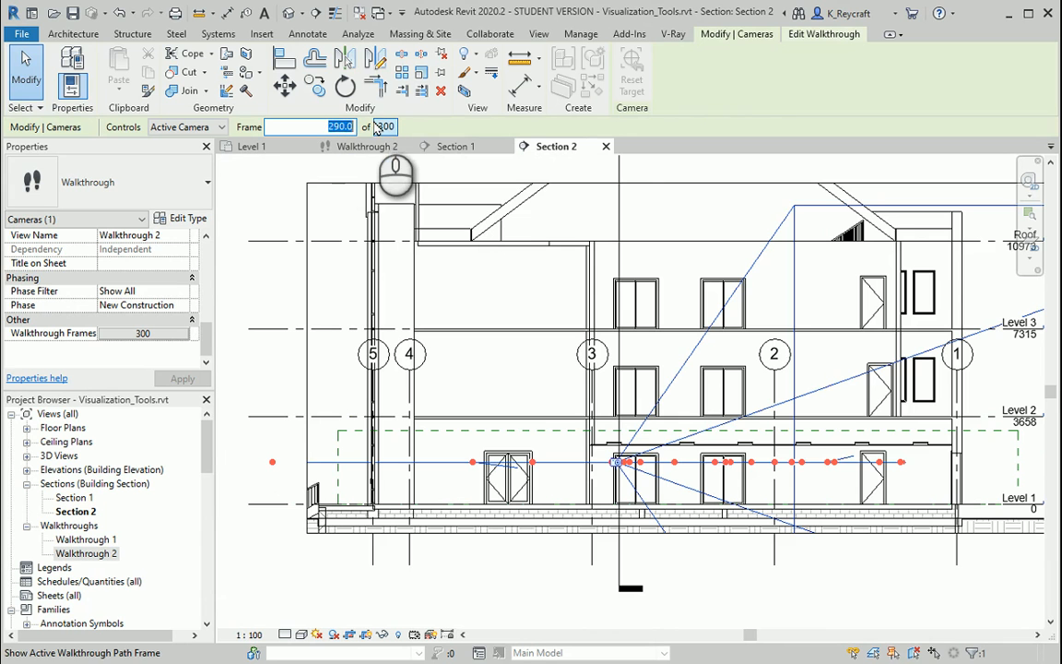
key(Return)
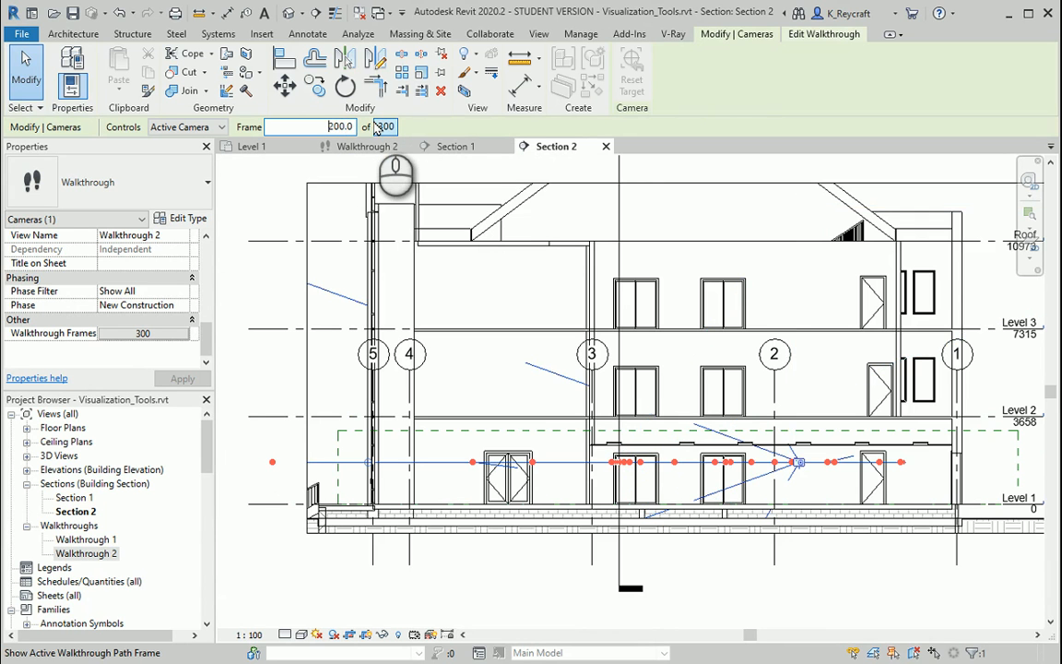
scroll(810, 499, up, 3)
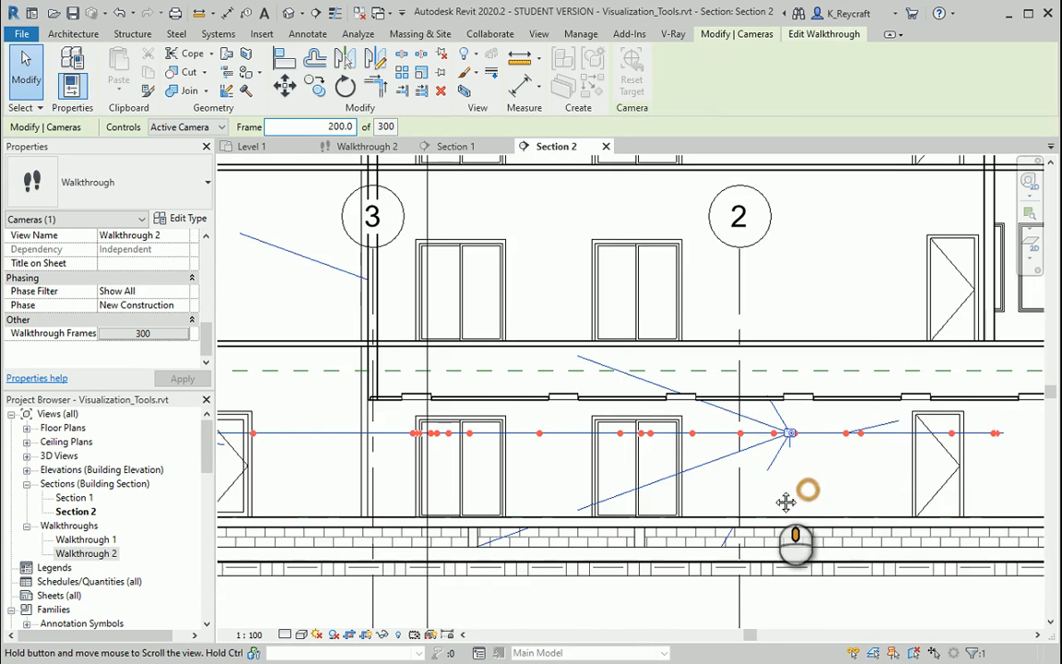
middle_drag(784, 502, 663, 529)
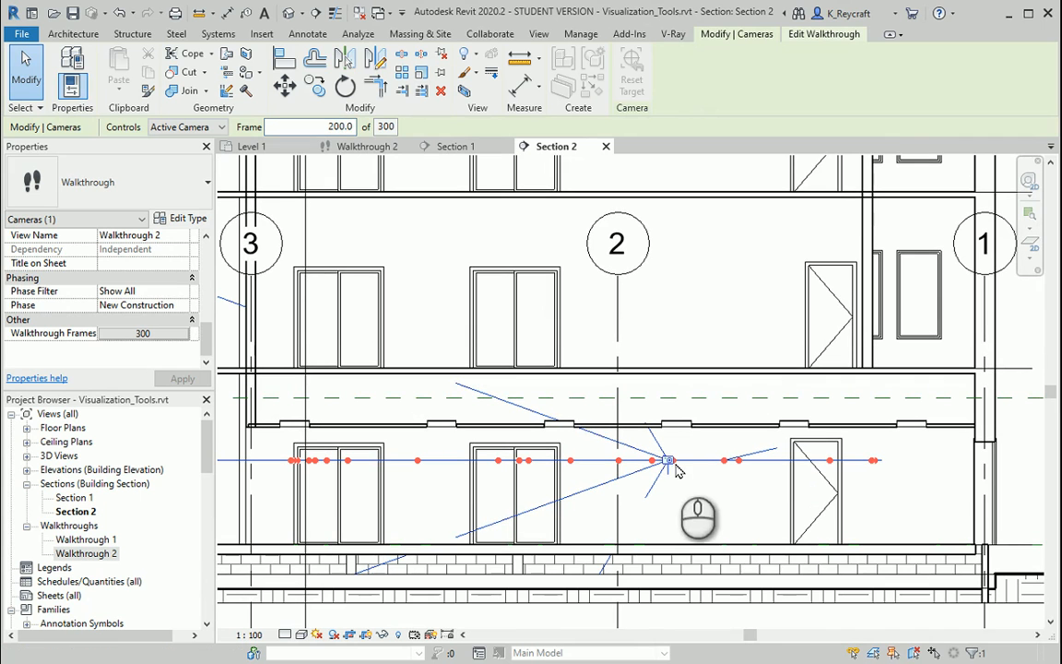
- Set the current frame to 290 and try to move the camera along its path near grid 3, without quitting walkthrough editing
double_click(324, 126)
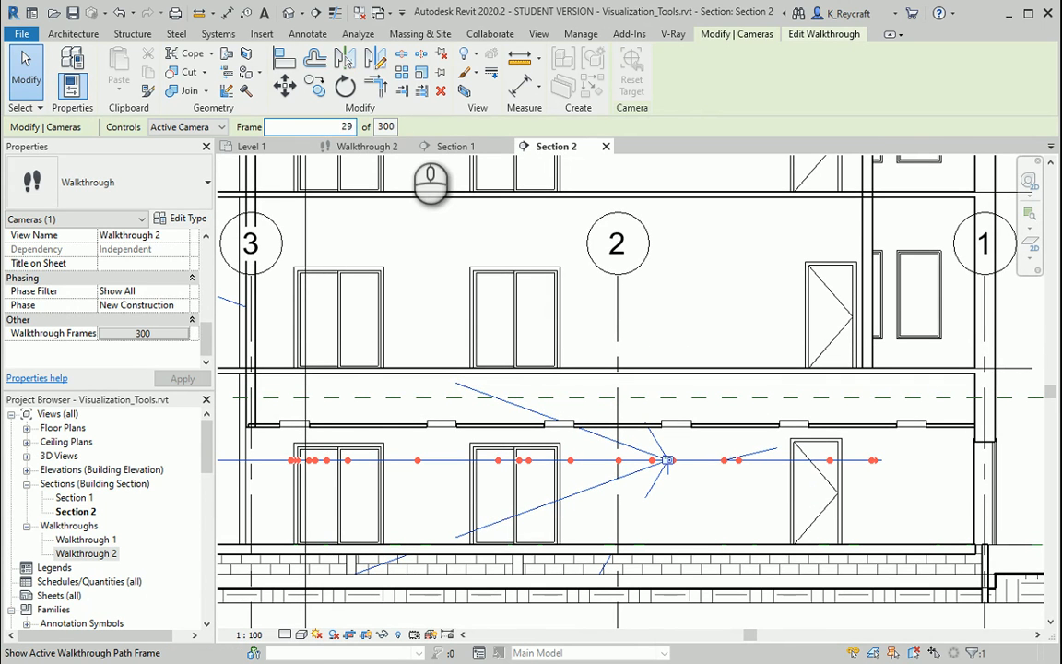
text(290)
key(Return)
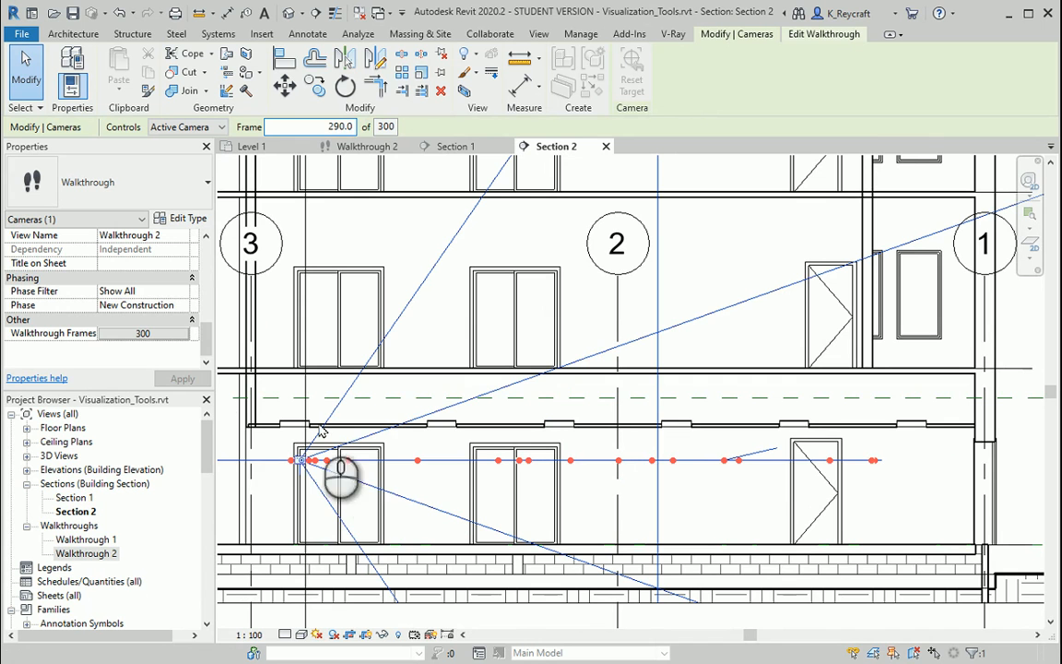
mouse_move(302, 462)
mouse_down()
mouse_move(301, 452)
mouse_move(301, 502)
mouse_move(300, 468)
mouse_move(314, 462)
mouse_move(303, 466)
mouse_up()
scroll(305, 475, up, 5)
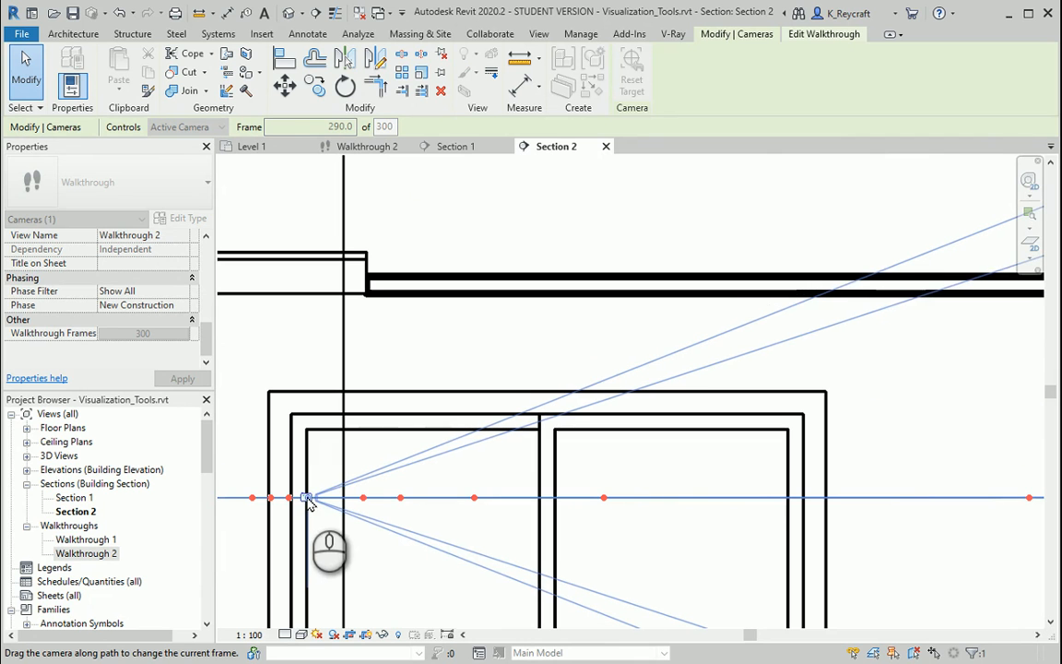
mouse_move(309, 502)
mouse_down()
mouse_move(319, 494)
mouse_move(254, 511)
mouse_move(325, 510)
mouse_move(314, 502)
mouse_up()
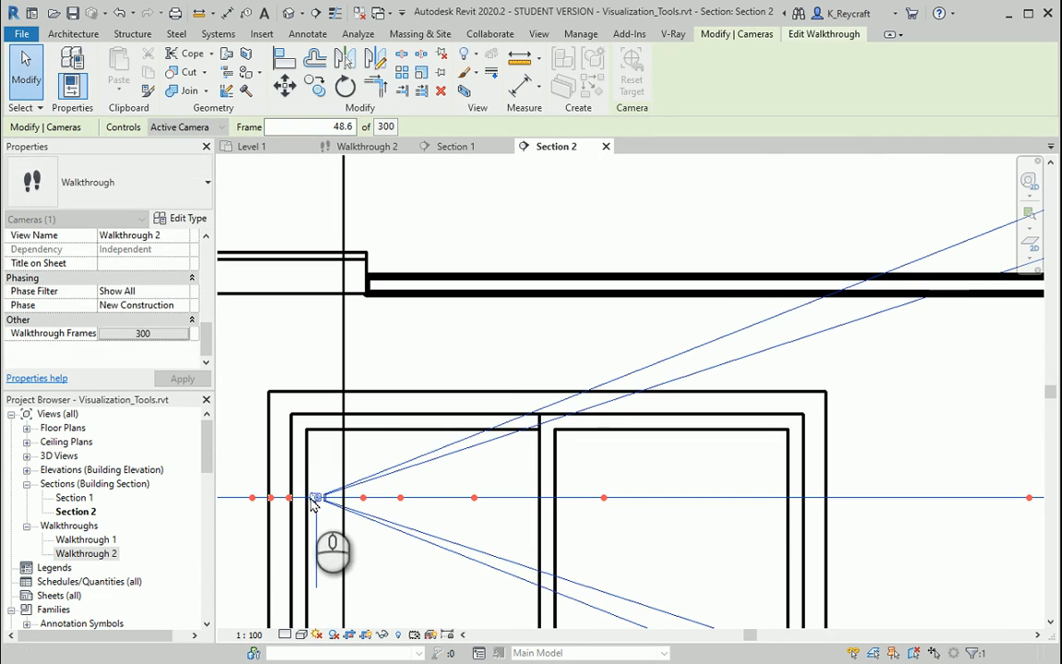
key(Escape)
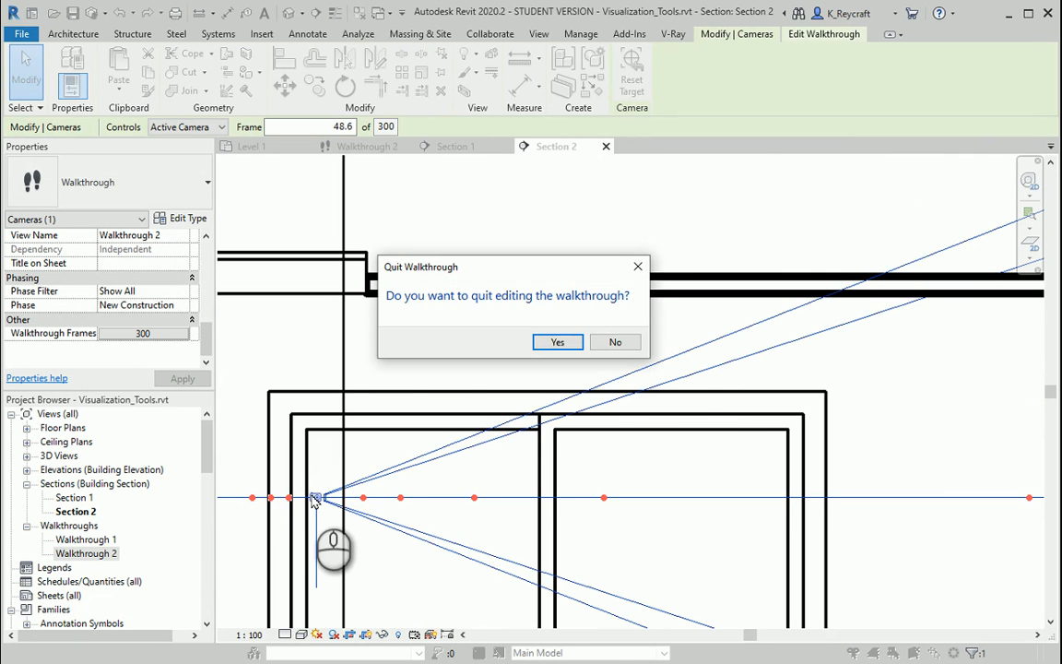
click(601, 341)
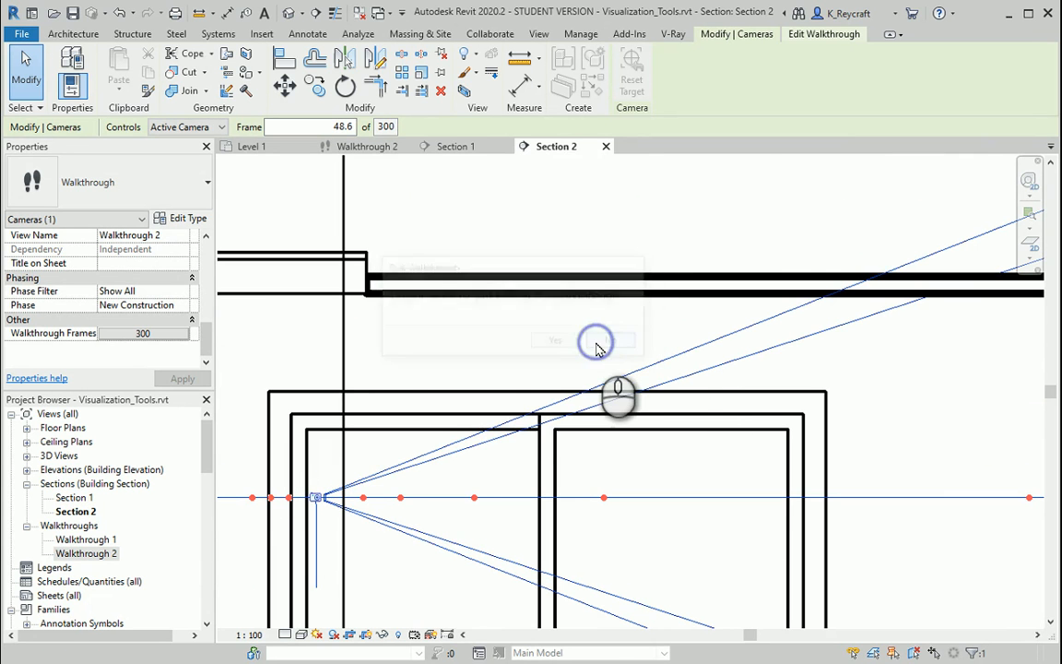
scroll(505, 360, down, 3)
scroll(505, 360, down, 2)
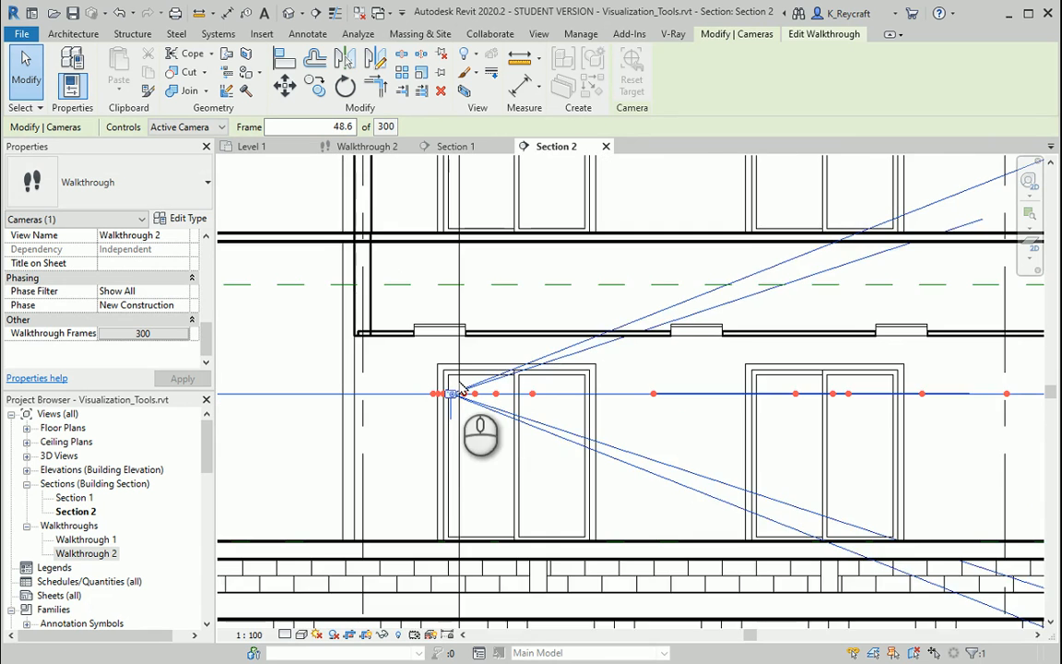
scroll(464, 390, down, 1)
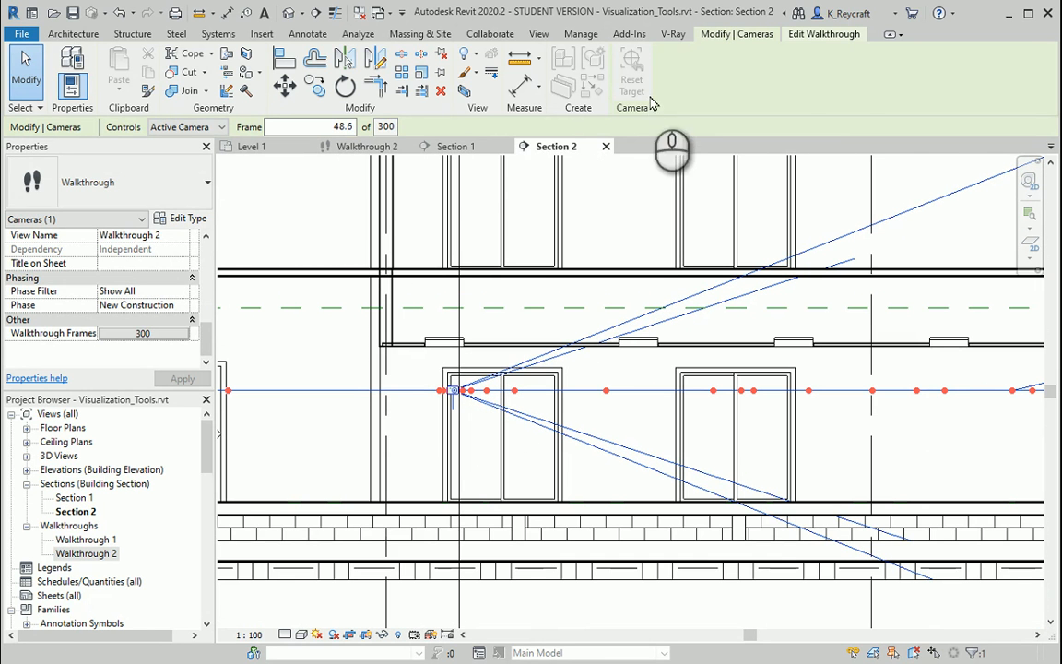
- In the Walkthrough 2 view, set the current frame to 1 and play the walkthrough
click(823, 34)
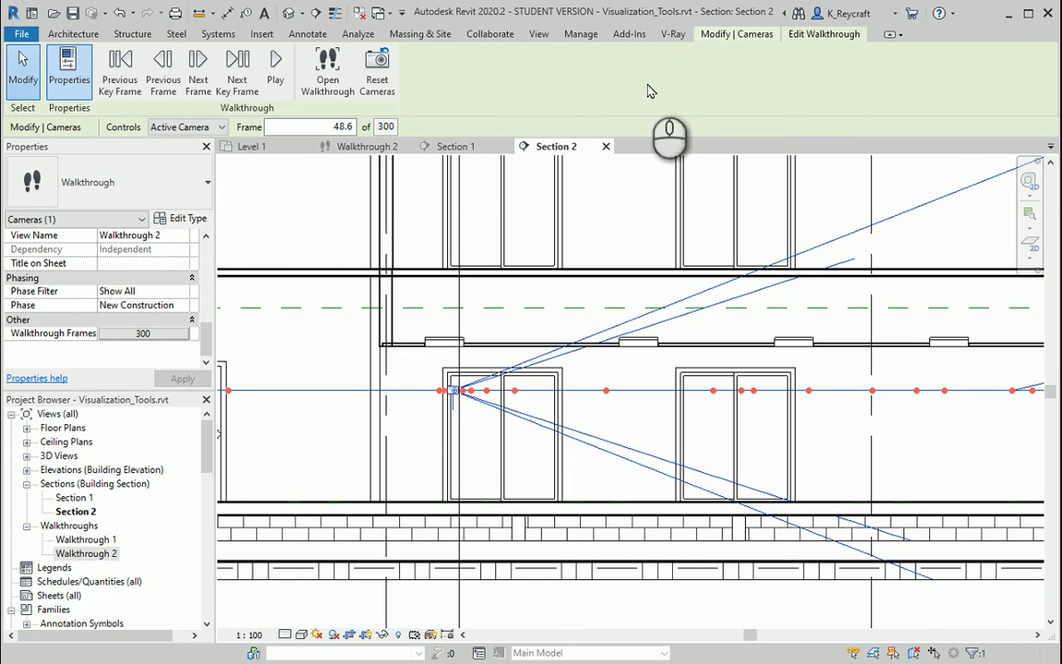
click(322, 126)
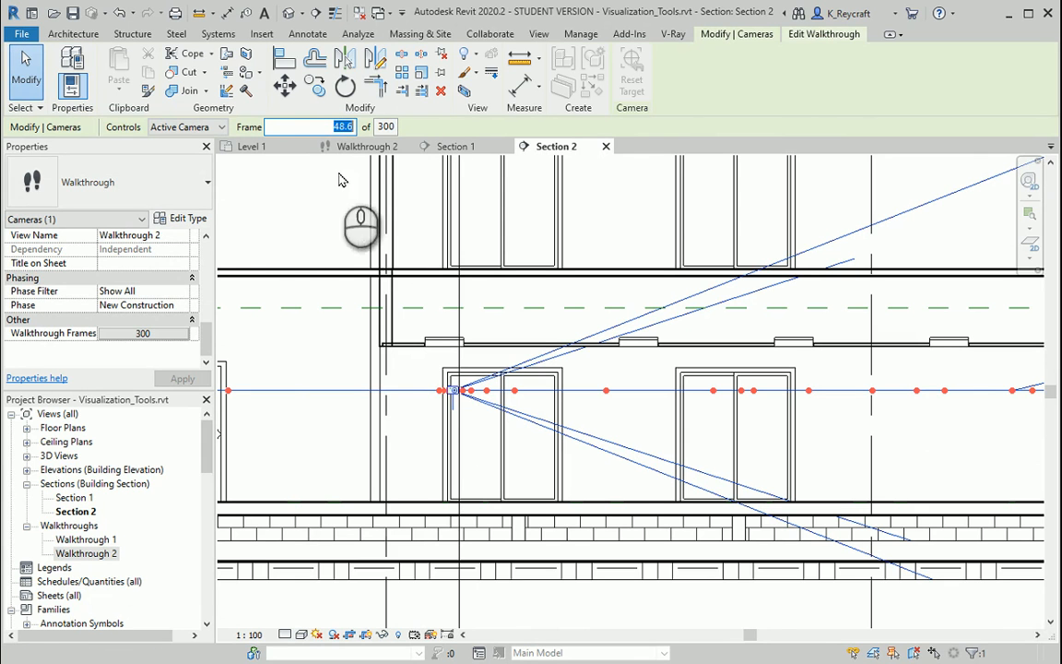
click(360, 146)
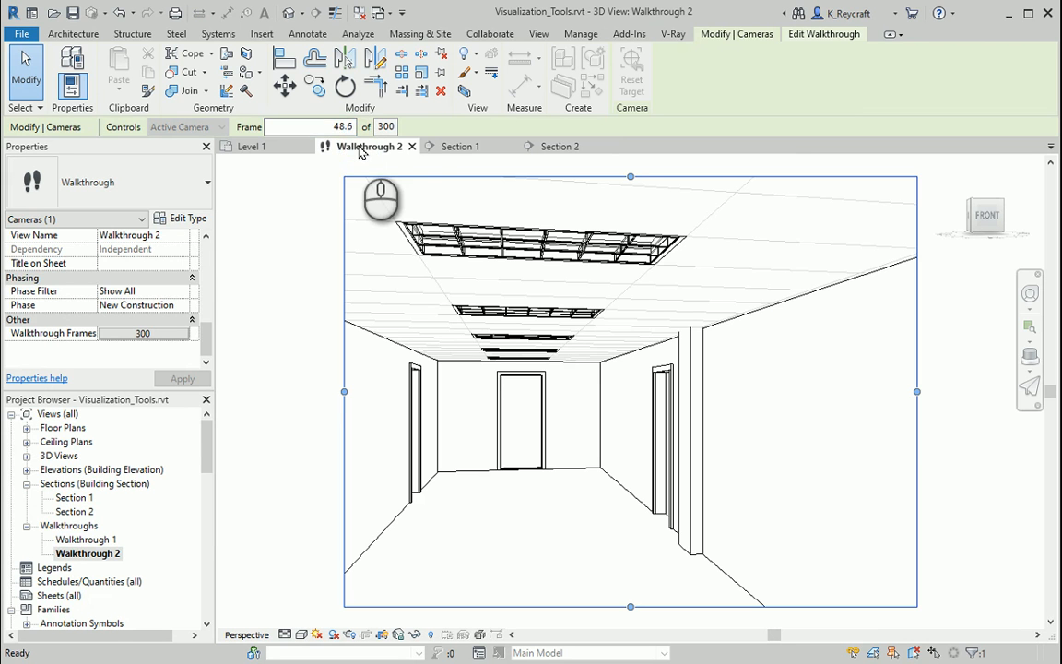
click(324, 126)
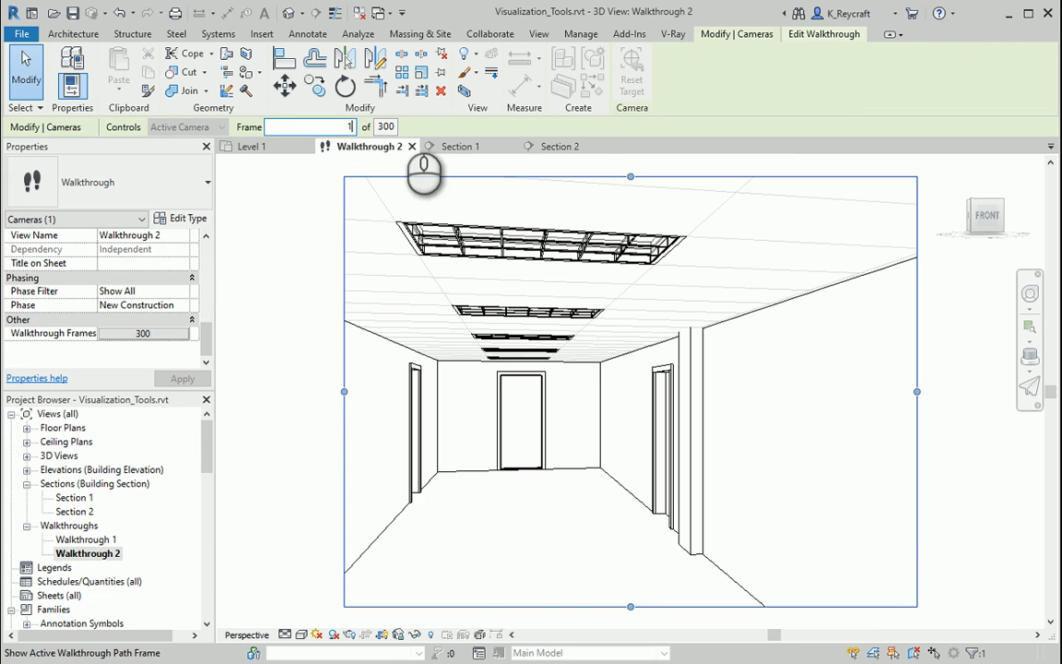
text(1)
key(Return)
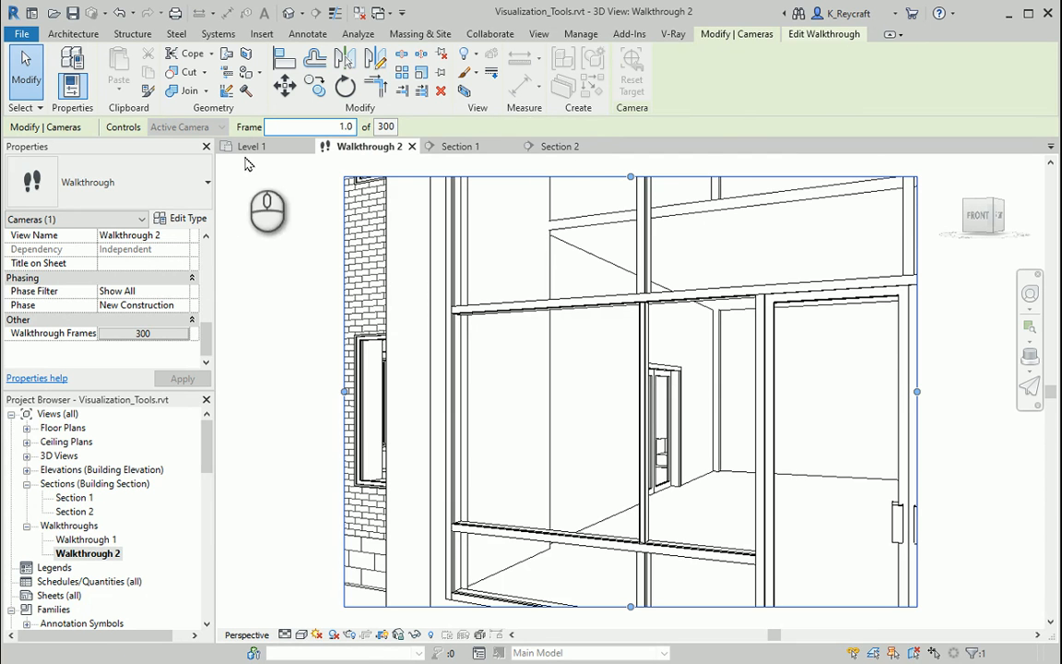
click(812, 33)
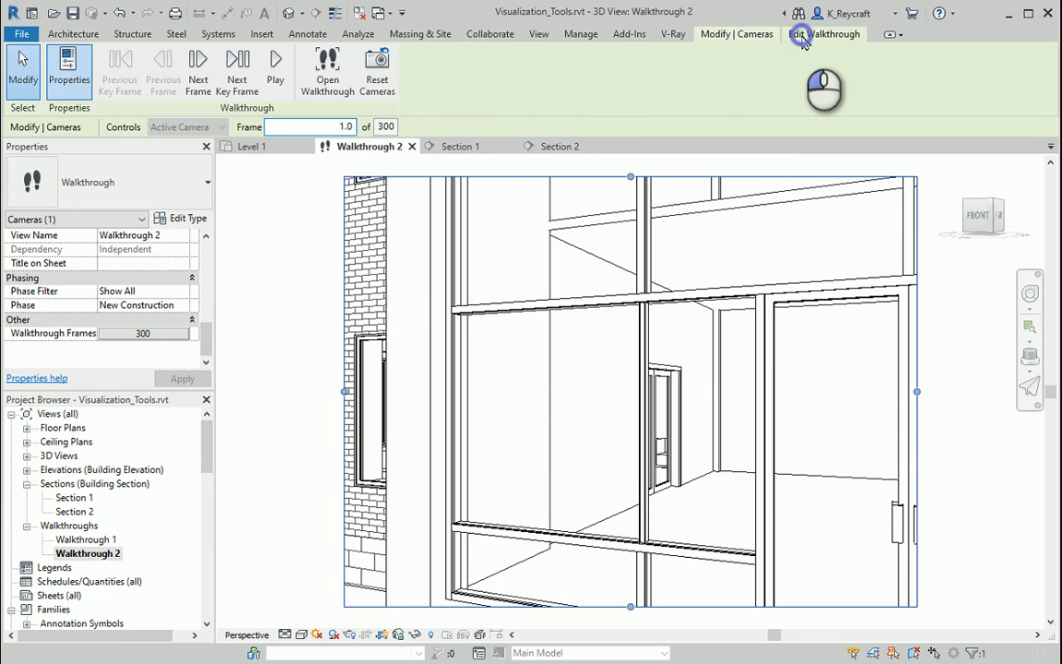
click(285, 71)
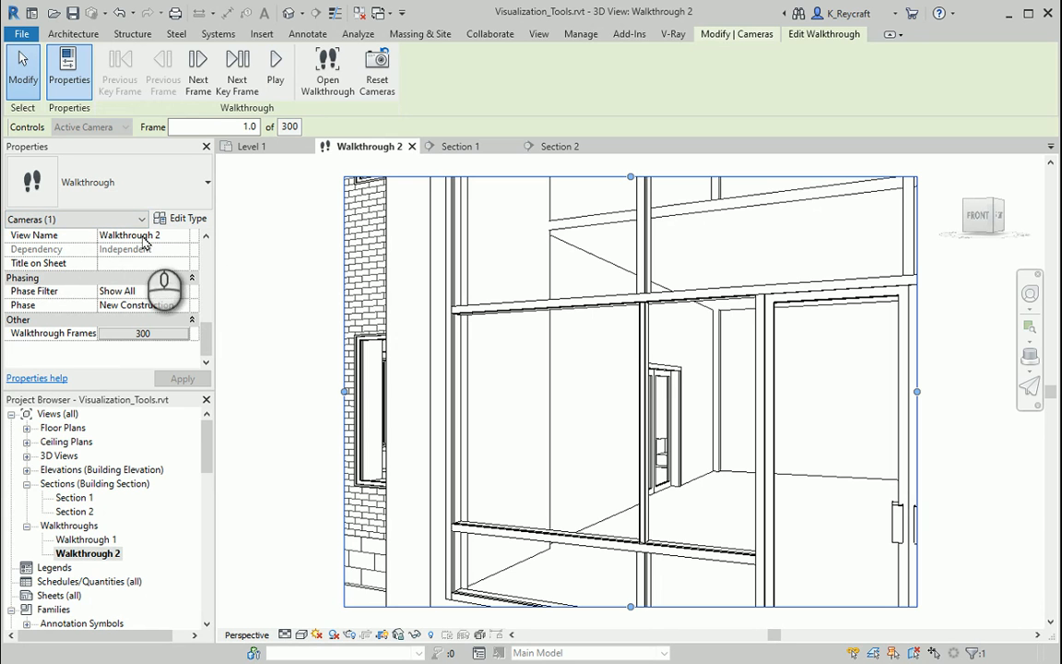
- Review the key frame accelerators in the walkthrough frame settings with Uniform Speed off, and accept the settings with Uniform Speed back on
click(156, 337)
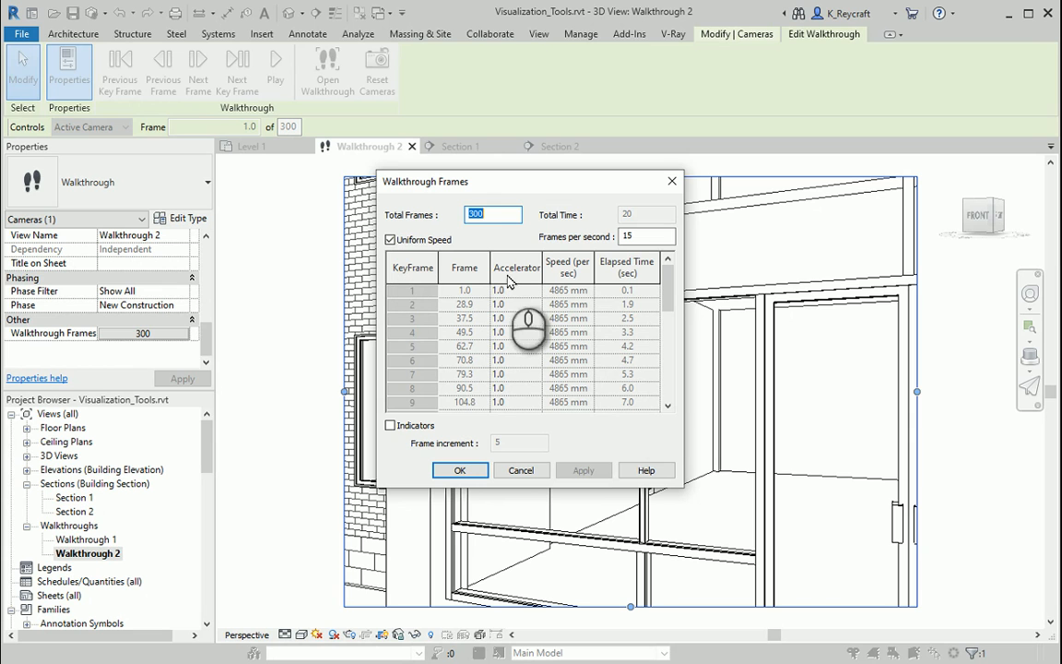
click(503, 351)
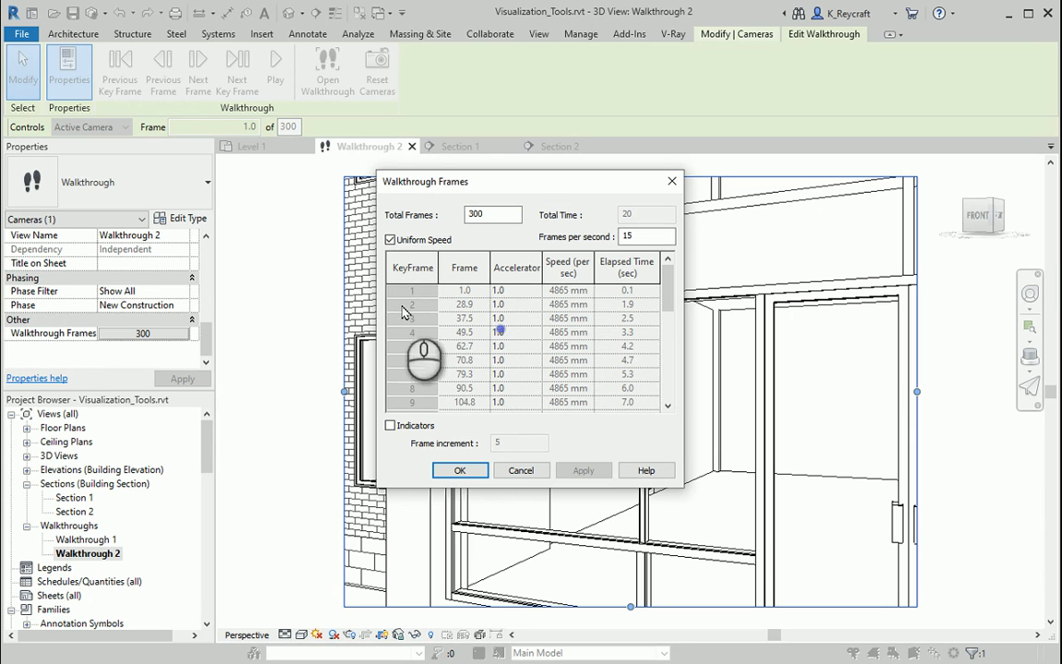
click(390, 239)
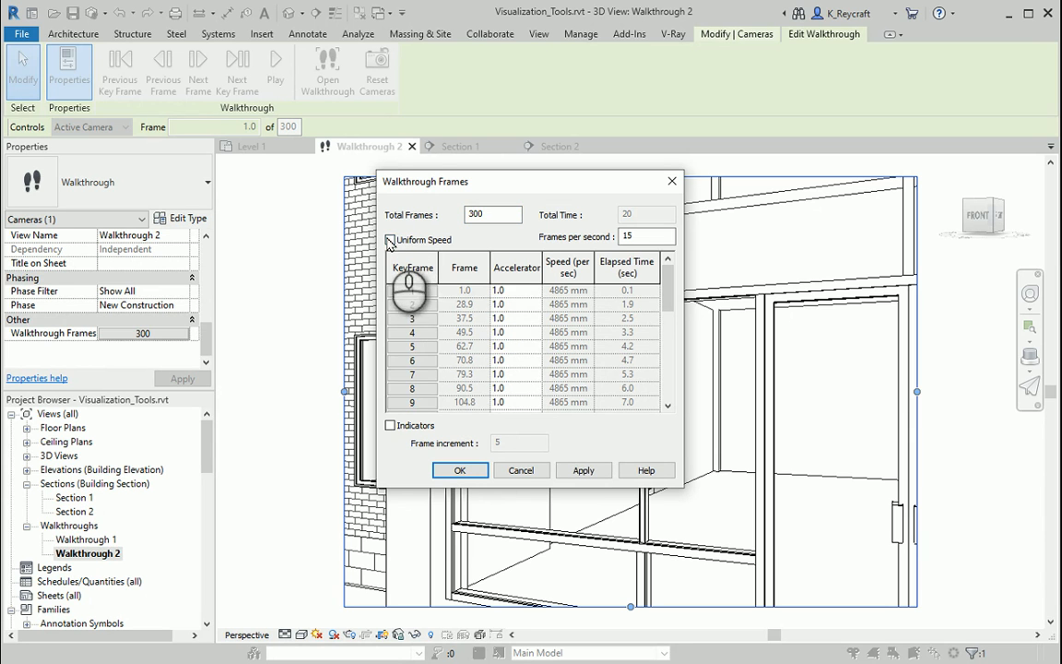
scroll(516, 331, down, 6)
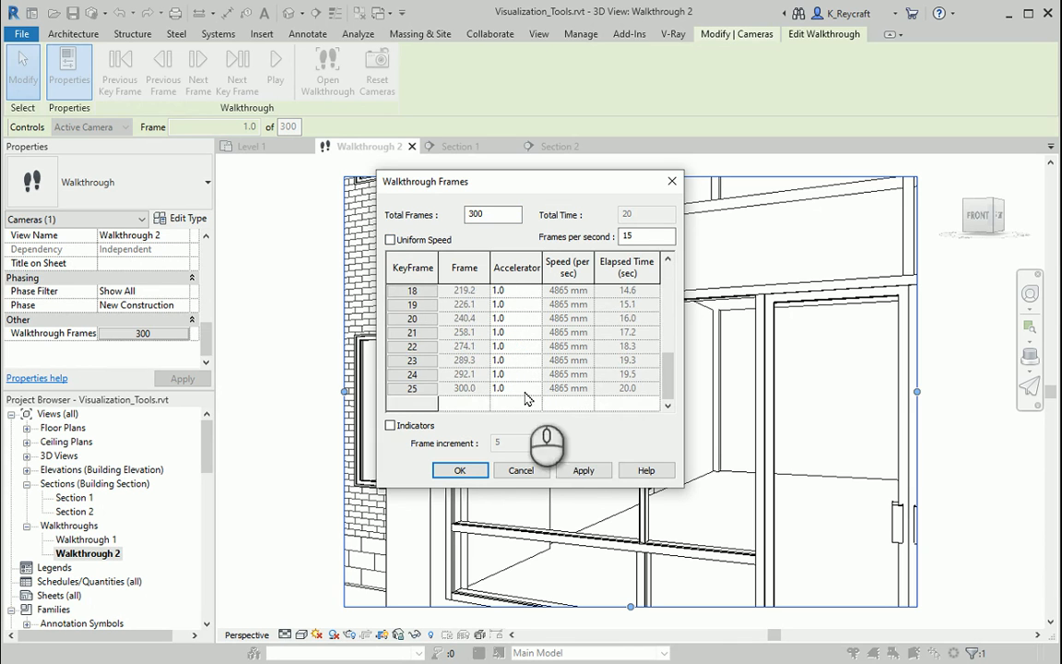
scroll(553, 387, up, 5)
scroll(534, 318, down, 5)
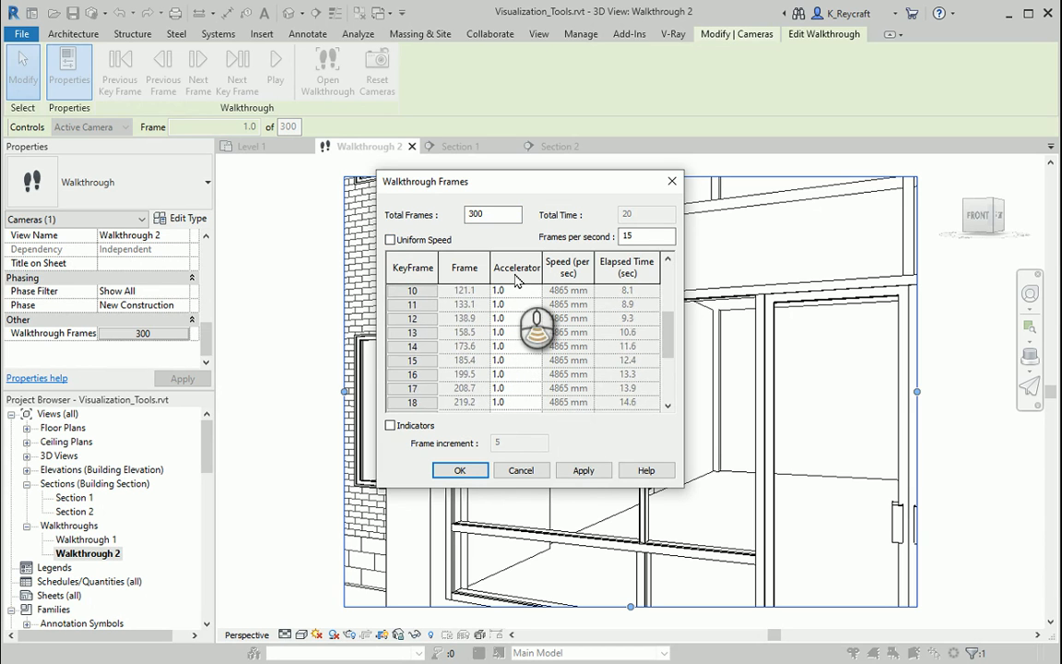
scroll(526, 304, up, 6)
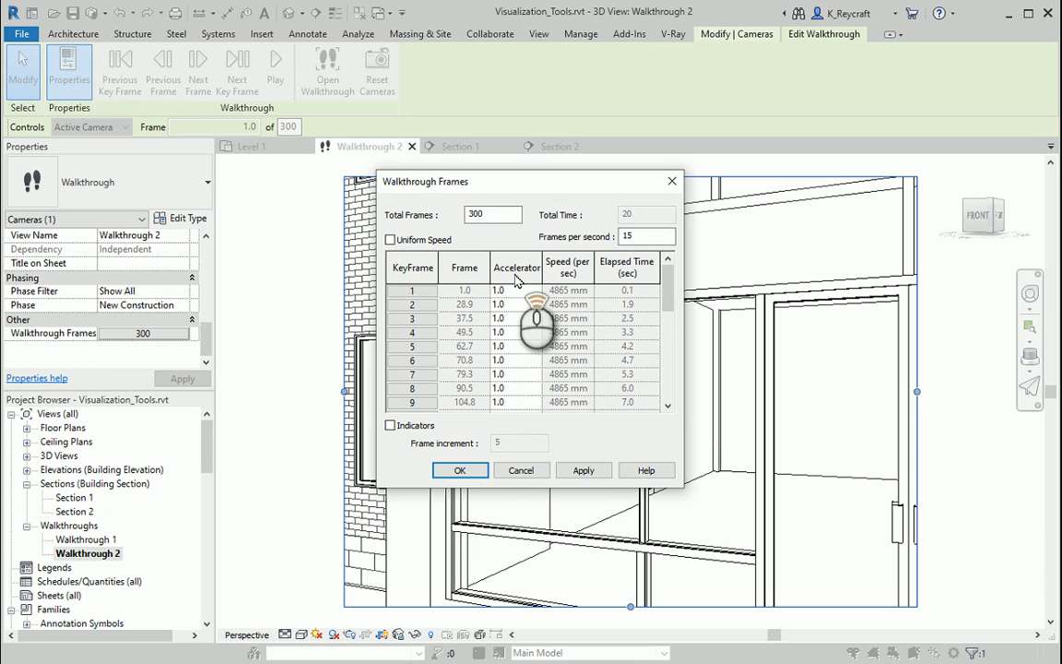
click(390, 240)
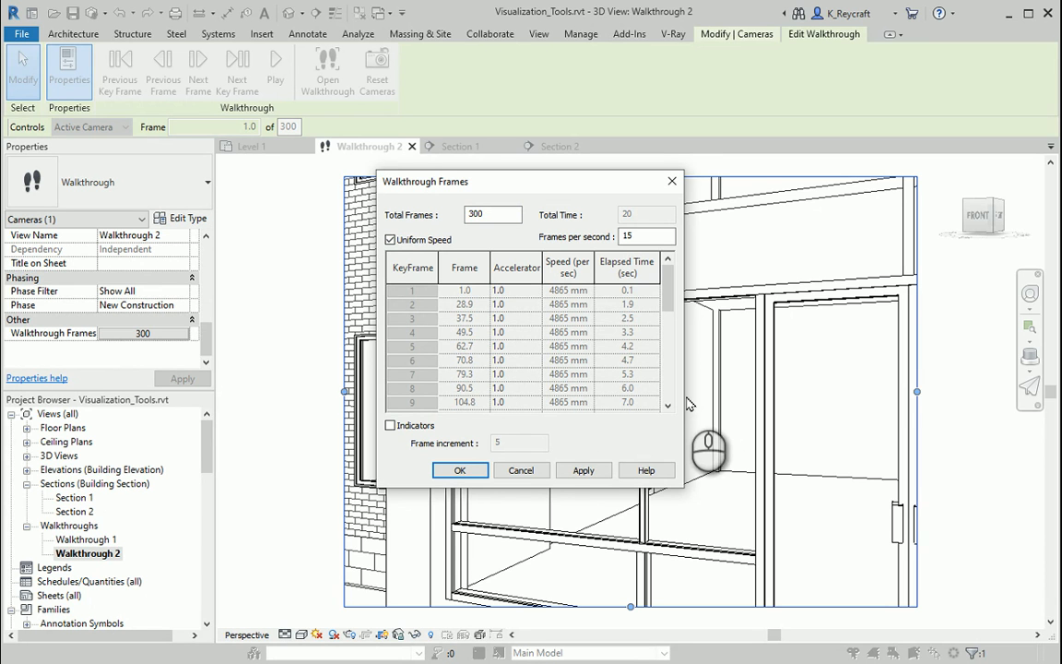
click(459, 470)
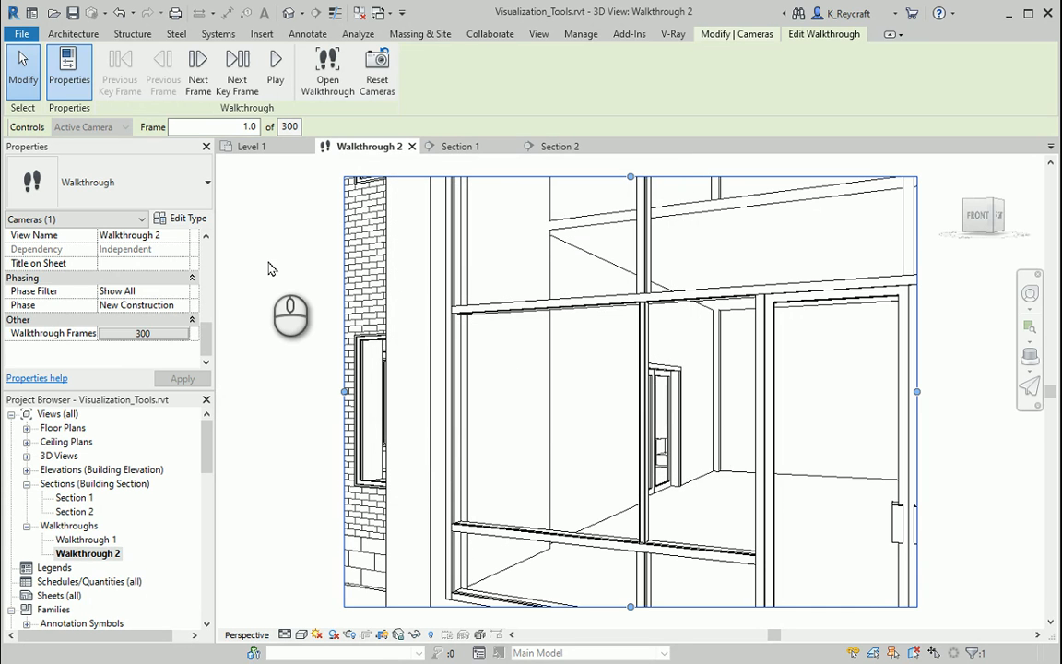